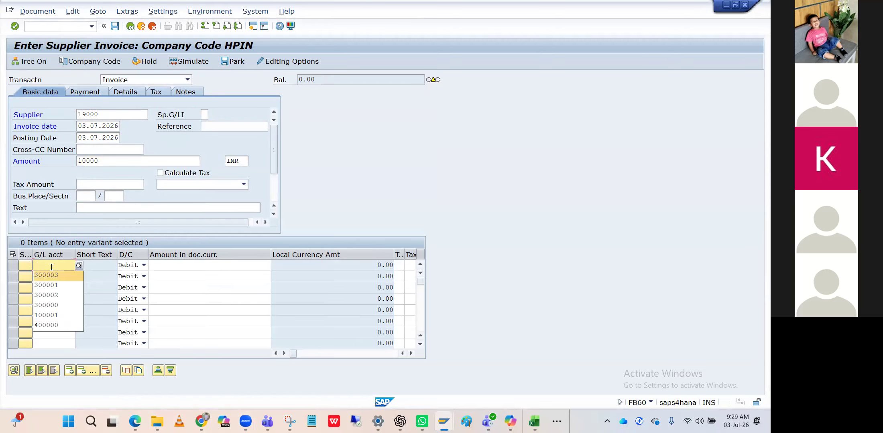
- Enter the first invoice line item with G/L account 300003, amount 10000 and tax code H1
key(Tab)
key(Down)
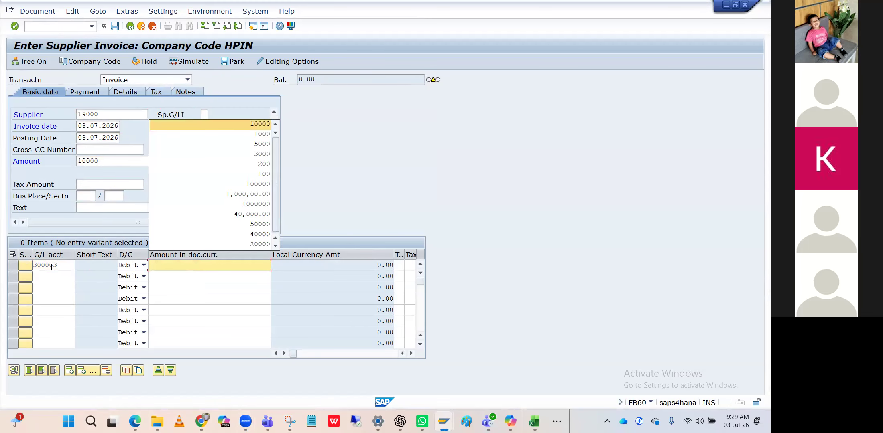
key(Return)
key(Tab)
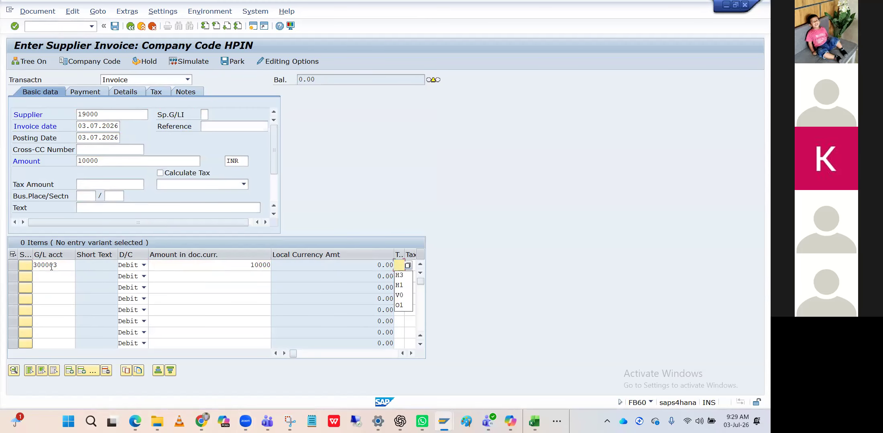
key(Down)
key(Down)
key(Return)
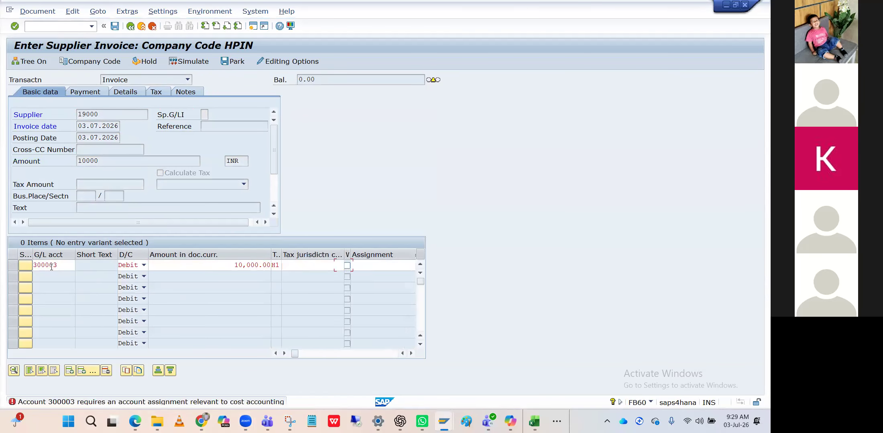
- Assign cost center FIN to the 300003 line item
key(Tab)
key(Tab)
key(Tab)
key(Tab)
key(Tab)
key(Tab)
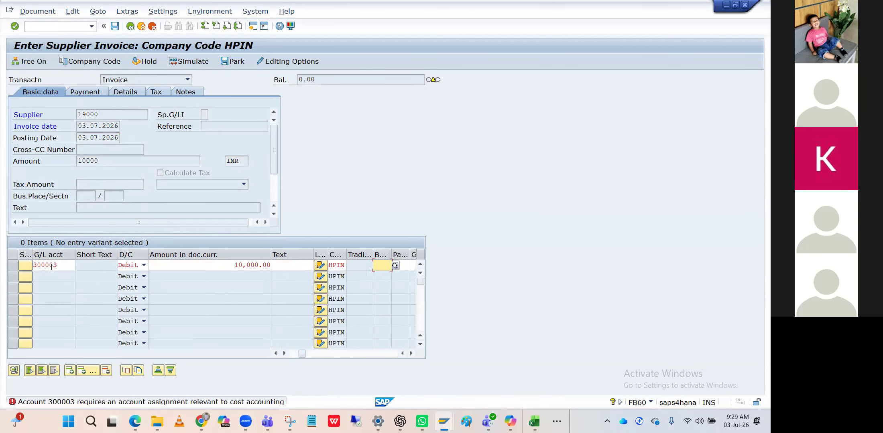
key(Down)
key(Return)
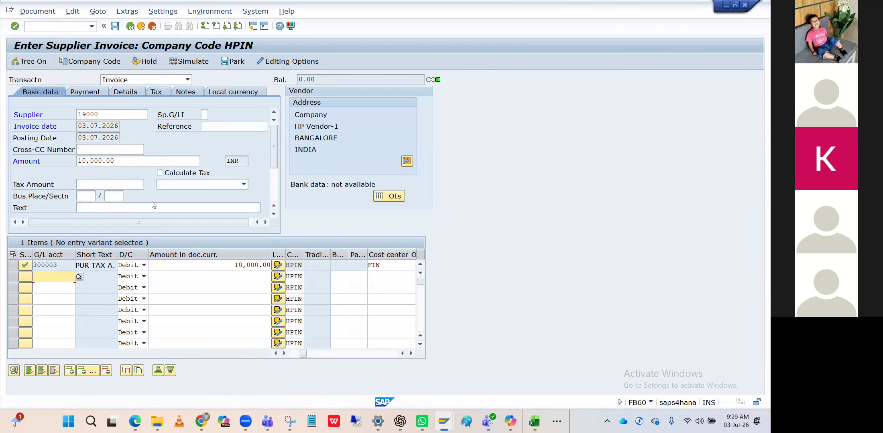
- Enable Calculate Tax on the invoice and save the editing options with Calculate Taxes on Net Amount turned off
click(160, 174)
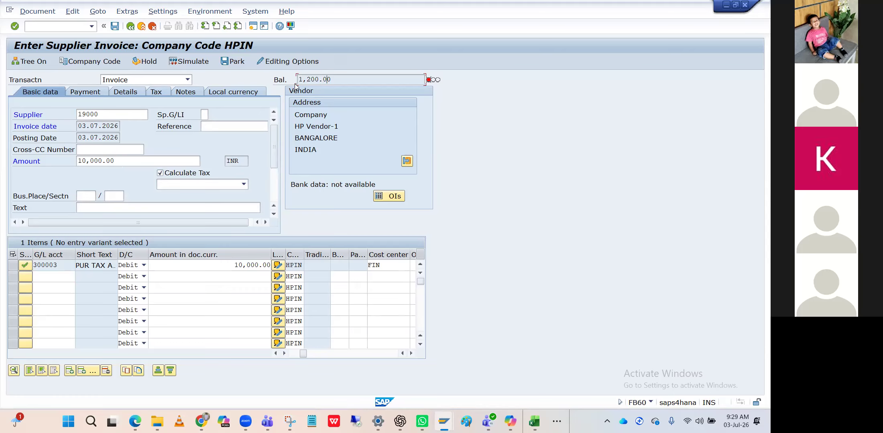
click(287, 60)
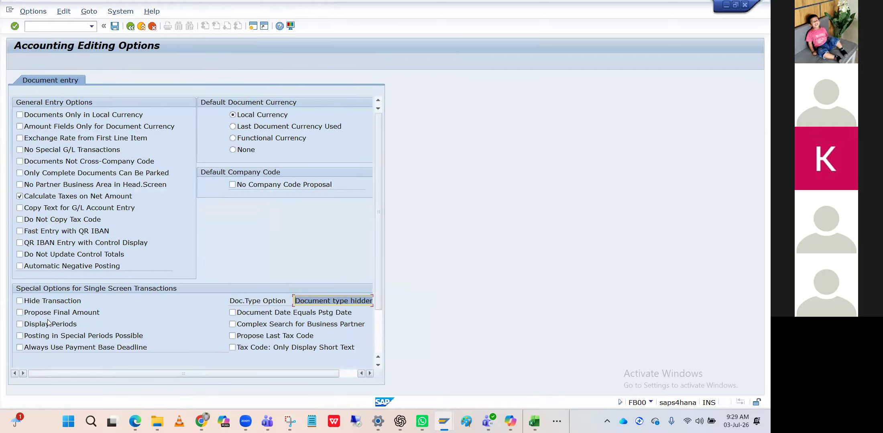
click(29, 200)
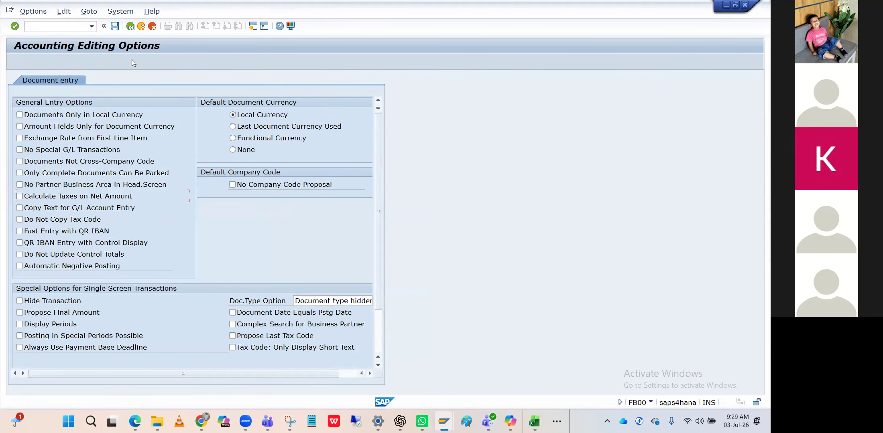
click(115, 26)
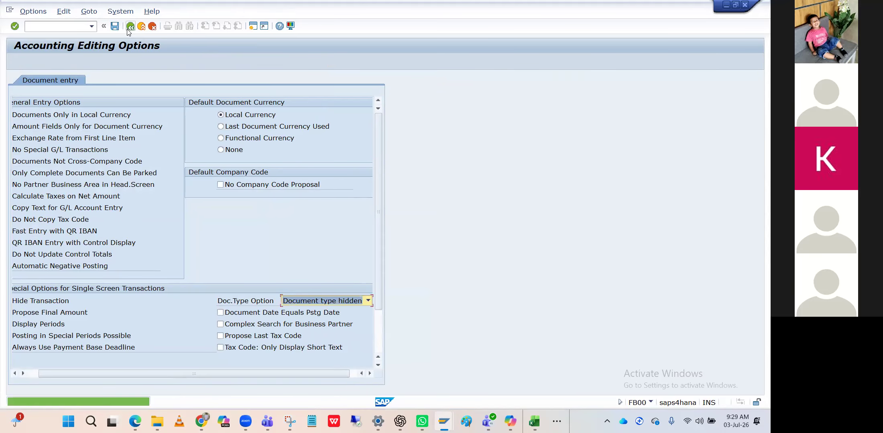
click(129, 27)
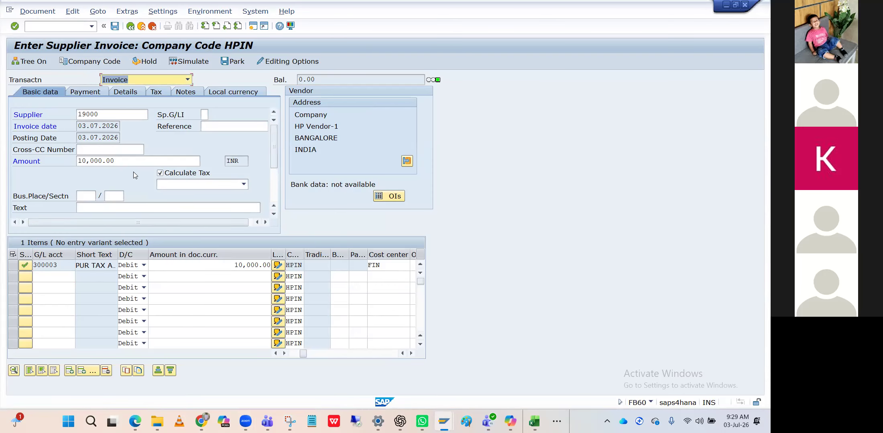
- Review the invoice's tax data, then simulate the posting and examine the purchase and input tax lines
click(158, 93)
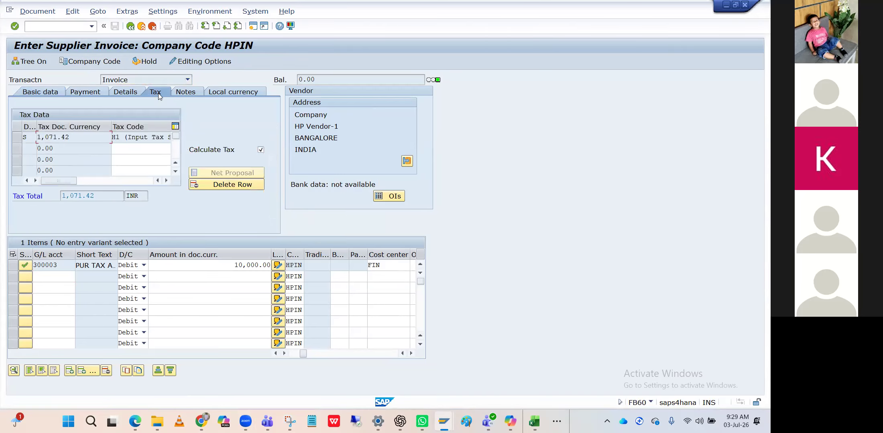
click(43, 94)
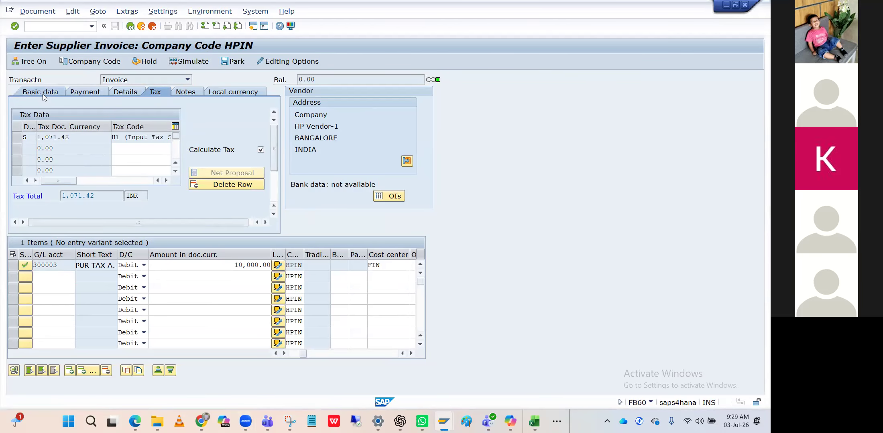
click(192, 62)
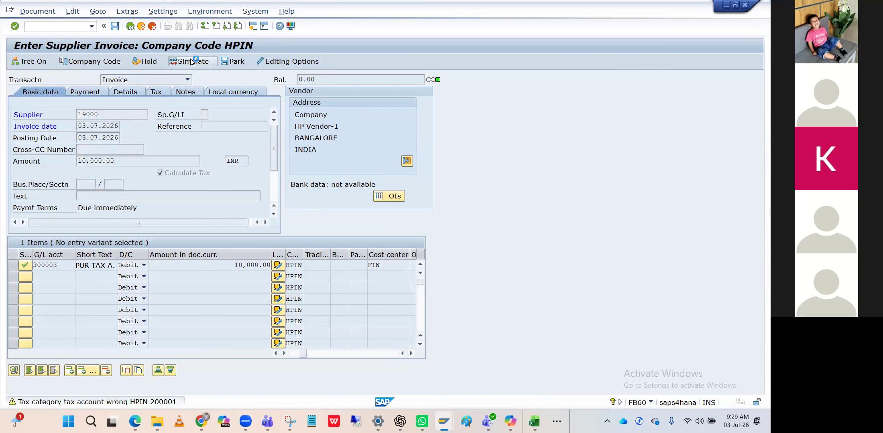
key(Return)
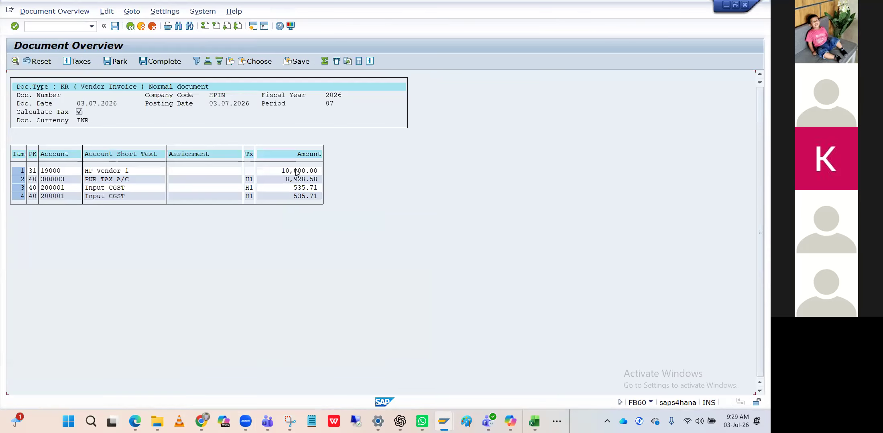
click(291, 181)
click(303, 180)
click(295, 188)
click(122, 189)
- Go to transaction OB40 and check the account assignment of Input tax (CGT) for chart of accounts HPIN
click(67, 27)
text(/nOB40)
key(Return)
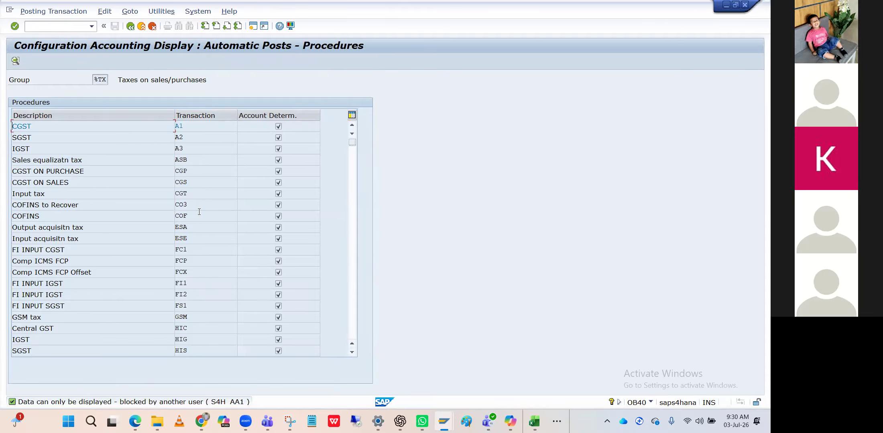
double_click(195, 197)
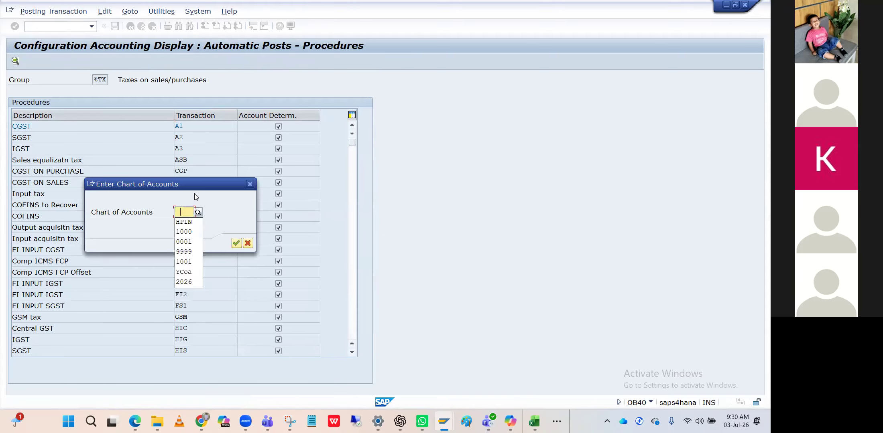
key(Return)
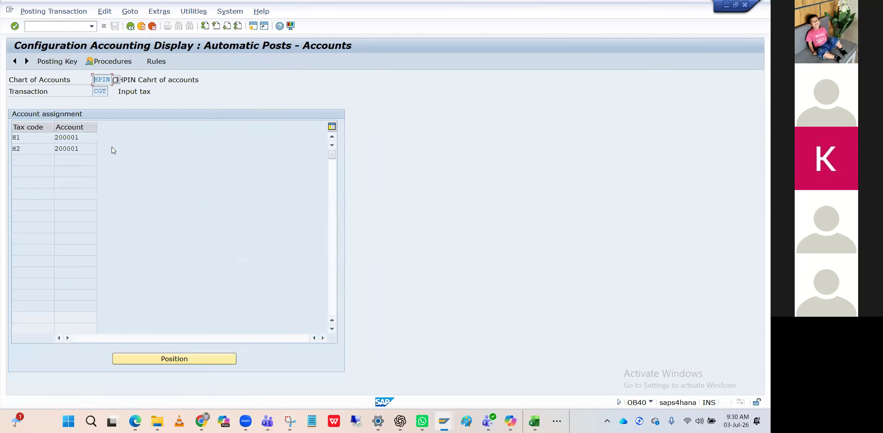
click(84, 140)
click(130, 26)
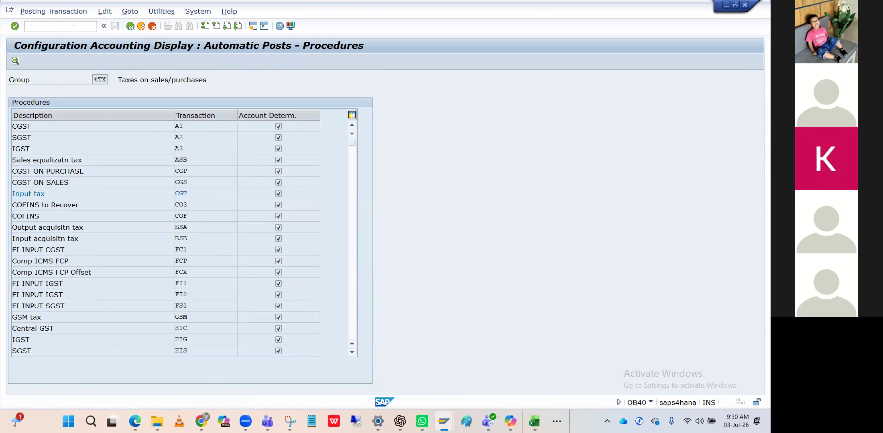
- Go to transaction FTXP and open tax code H1 for country IN
text(/nFTXP)
key(Return)
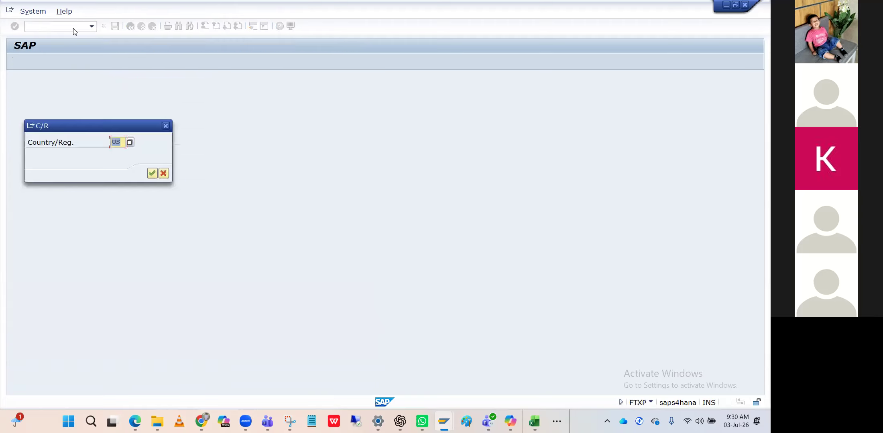
text(IN)
key(Return)
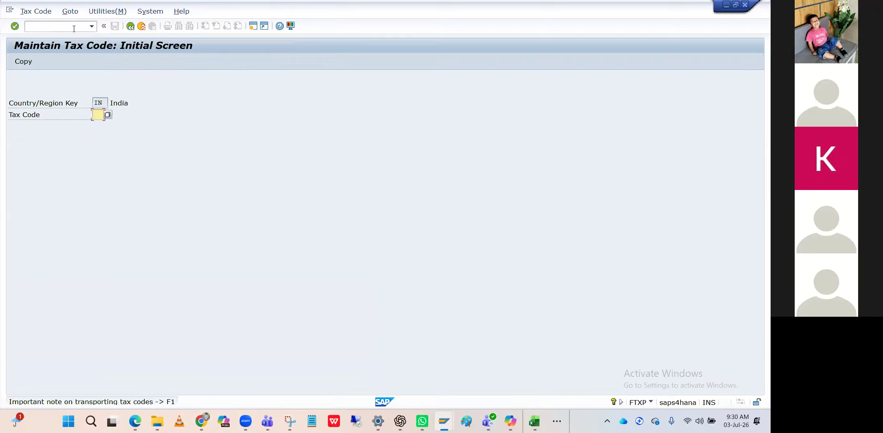
click(101, 115)
text(H1)
key(Return)
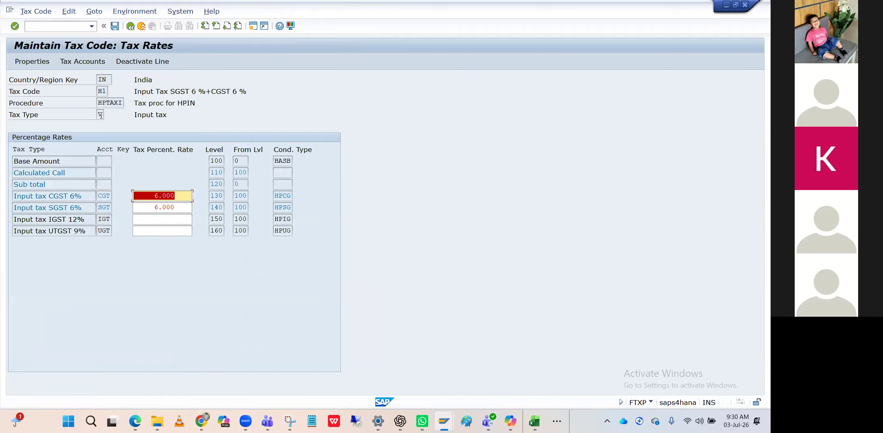
- Assign a different G/L account to the SGT process of tax code H1 and save the tax code
click(89, 64)
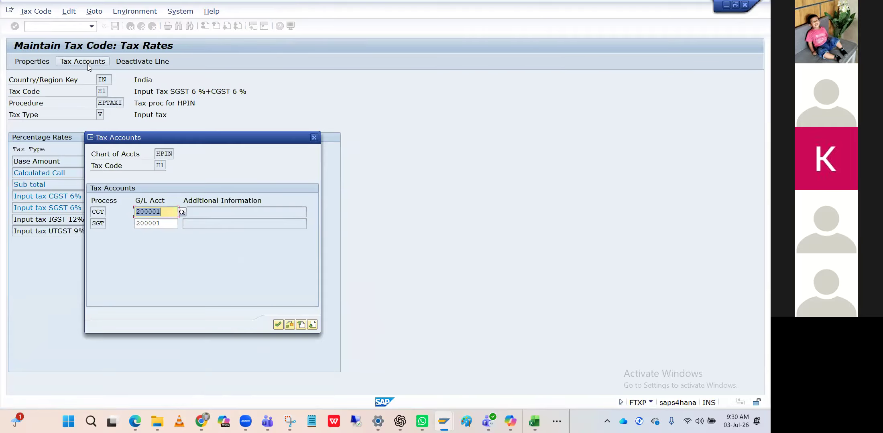
click(167, 223)
key(BackSpace)
key(BackSpace)
key(BackSpace)
key(BackSpace)
key(BackSpace)
key(BackSpace)
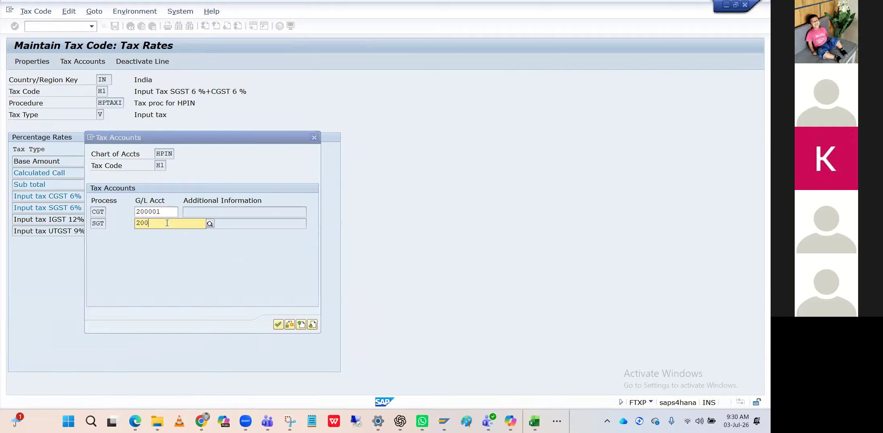
key(Down)
key(Down)
key(Return)
key(Return)
click(115, 28)
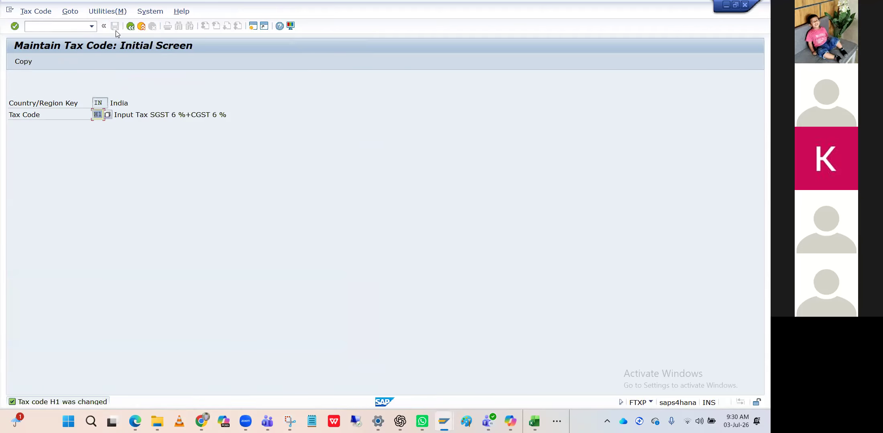
click(129, 27)
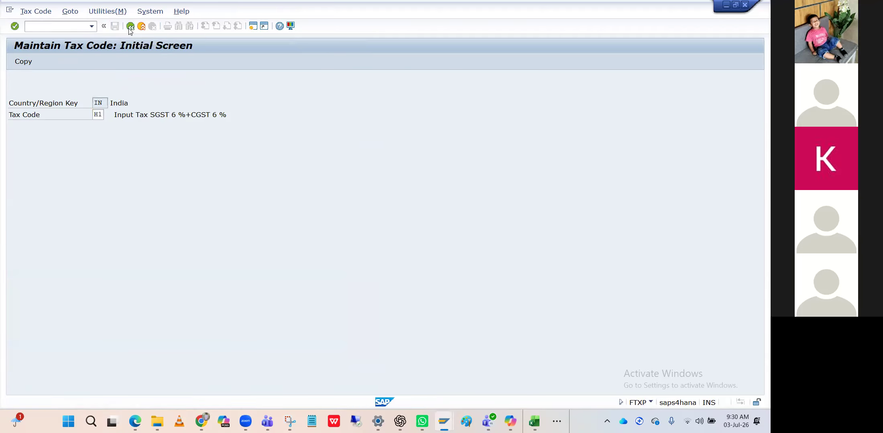
- Open the CGT Input tax account assignment for chart of accounts HPIN in transaction OB40
text(ob40)
key(Return)
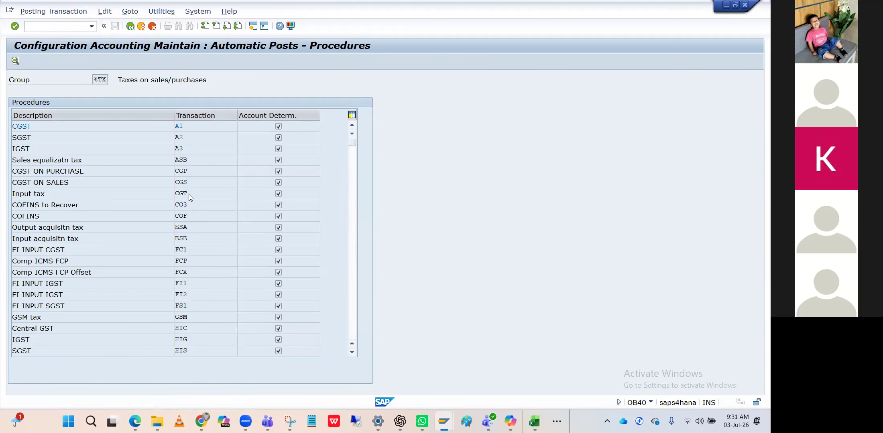
double_click(189, 195)
key(Return)
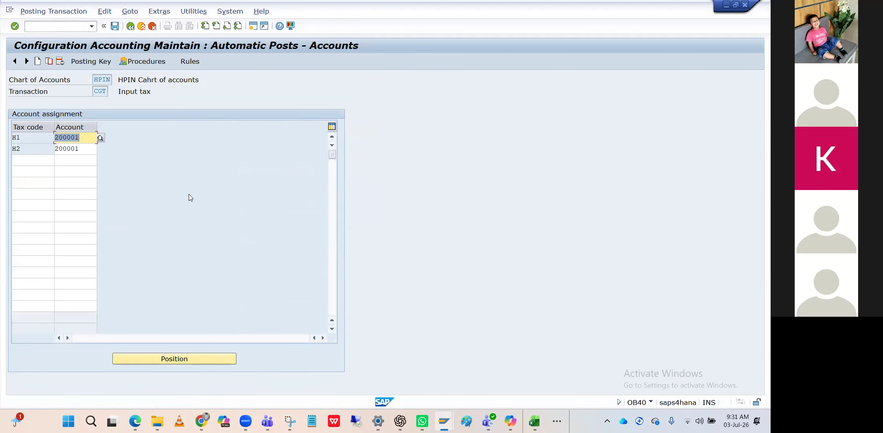
- Set the account for tax code H2 to 200003 and save it to the HP-Org Structure customizing request
click(81, 148)
key(BackSpace)
key(BackSpace)
key(BackSpace)
key(BackSpace)
key(BackSpace)
key(BackSpace)
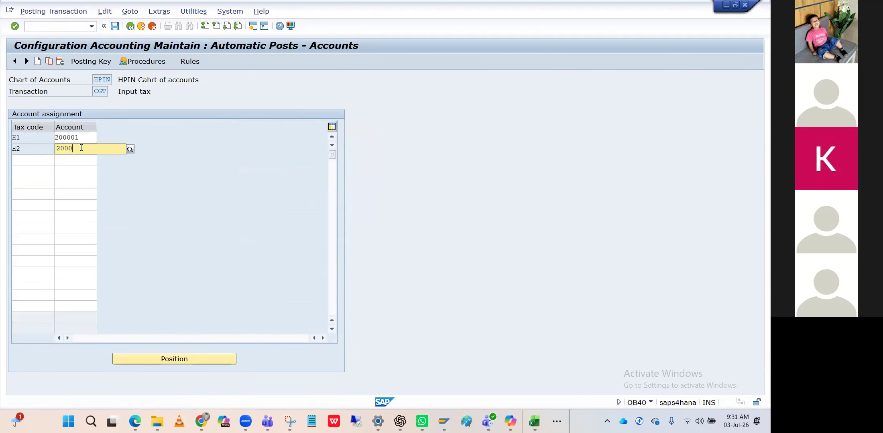
key(Down)
key(Down)
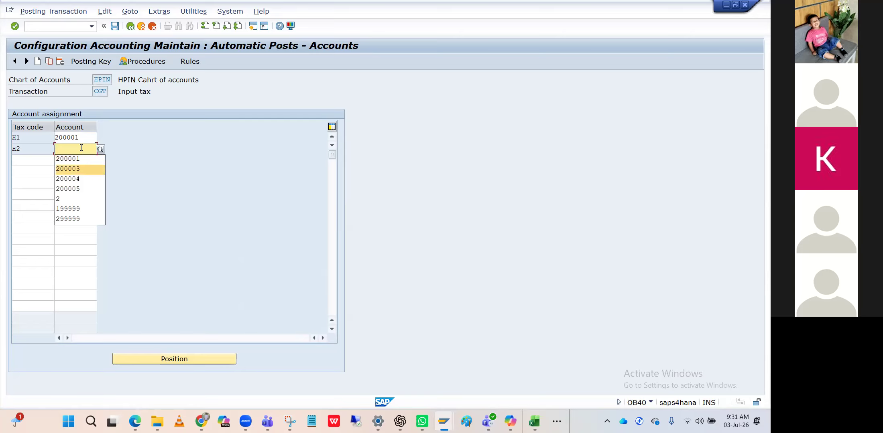
key(Return)
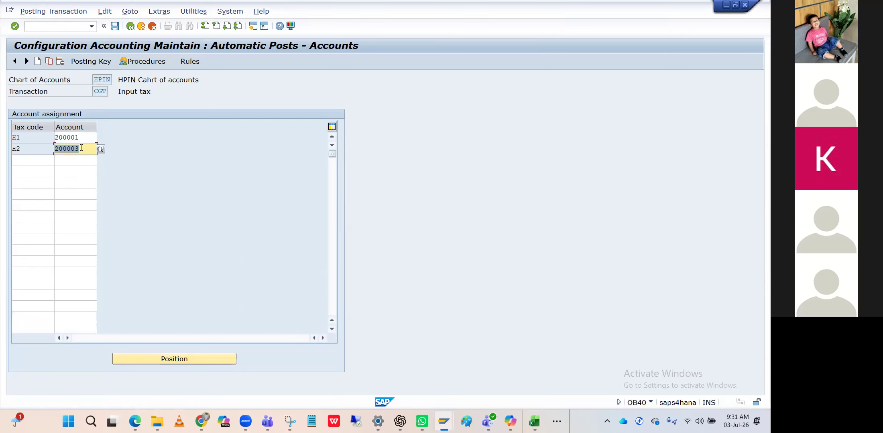
key(ctrl+s)
key(Return)
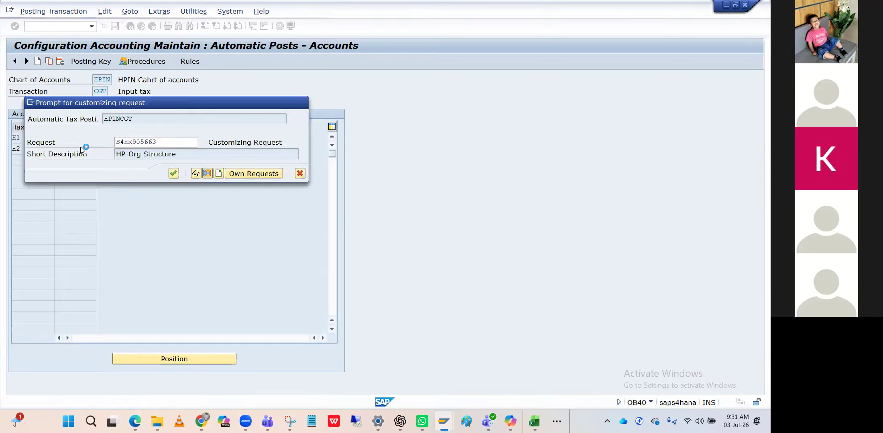
- Go to transaction OBBG and locate the entry for country IN to check its tax calculation procedure
click(65, 30)
text(/nOBBg)
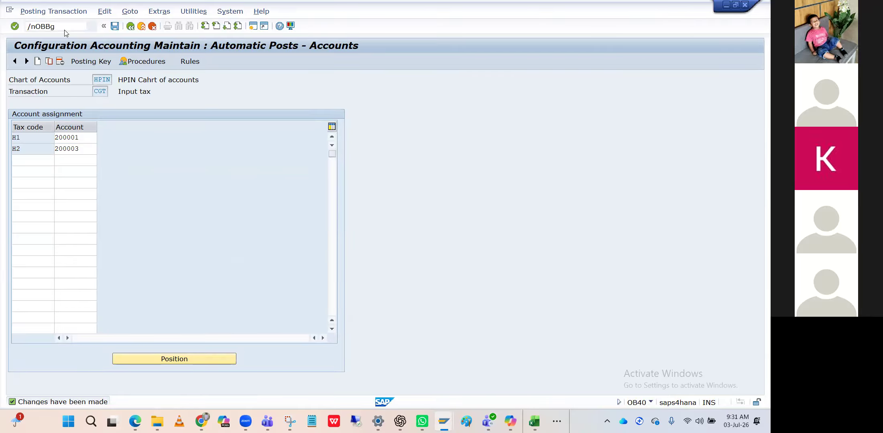
key(Return)
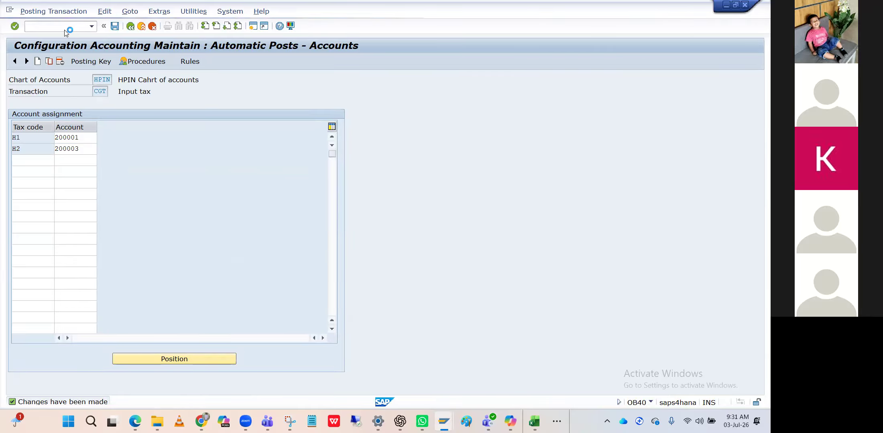
click(128, 311)
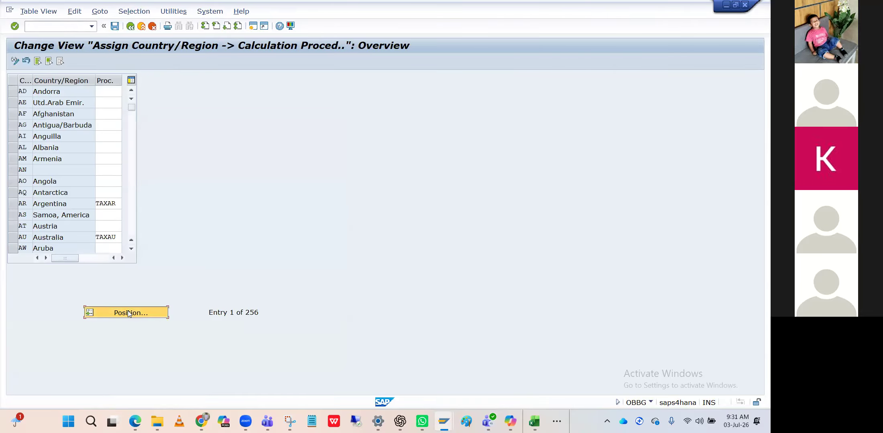
text(IN)
key(Return)
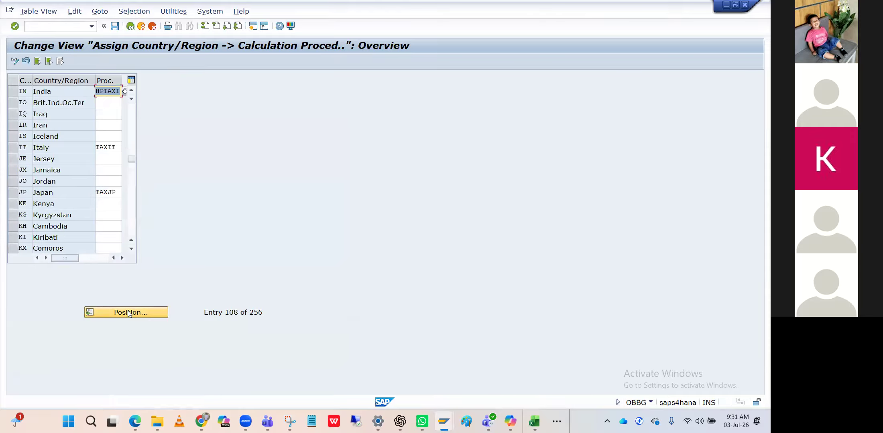
- Open transaction FB60 to enter a new supplier invoice
click(68, 31)
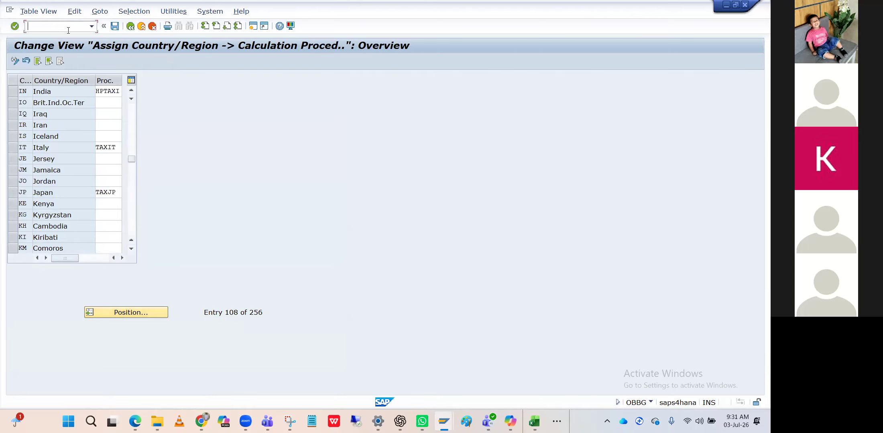
key(Tab)
click(67, 27)
text(/nFB60)
key(Return)
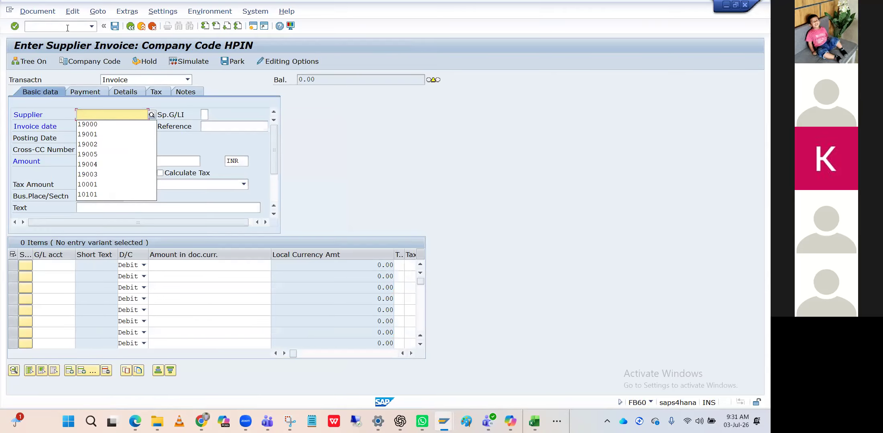
- Fill in the invoice header with supplier 19000, invoice date 03.07.2026 and an amount of 10000 INR
key(Down)
key(Tab)
key(Tab)
key(Tab)
key(shift+Tab)
key(Down)
key(Return)
key(Tab)
key(Tab)
key(Tab)
key(Tab)
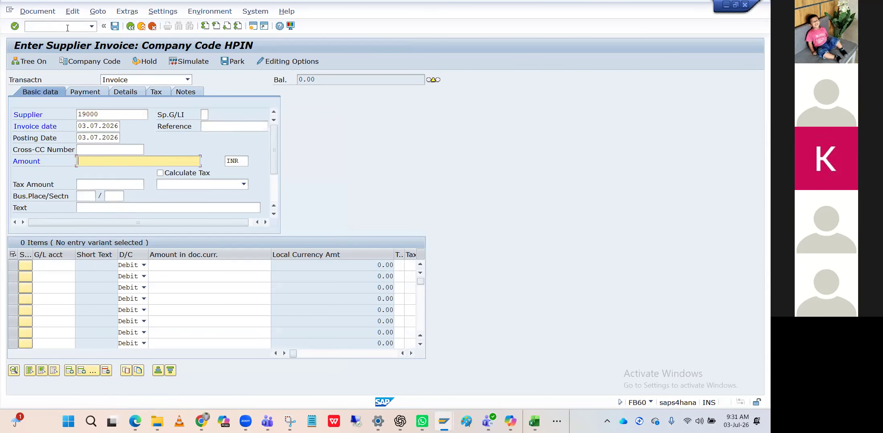
key(Down)
key(Return)
key(Tab)
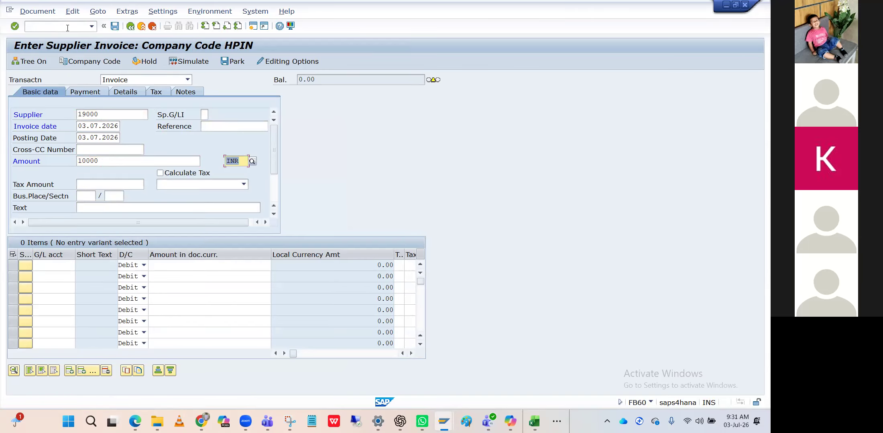
- Enter a debit line of 10000 to G/L account 300003 with tax code H1
click(62, 265)
key(Down)
key(Return)
key(Tab)
key(Tab)
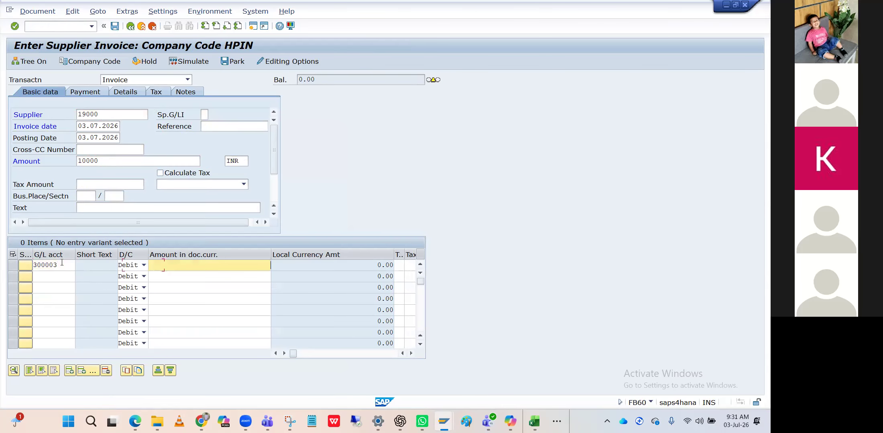
key(Down)
key(Return)
key(Tab)
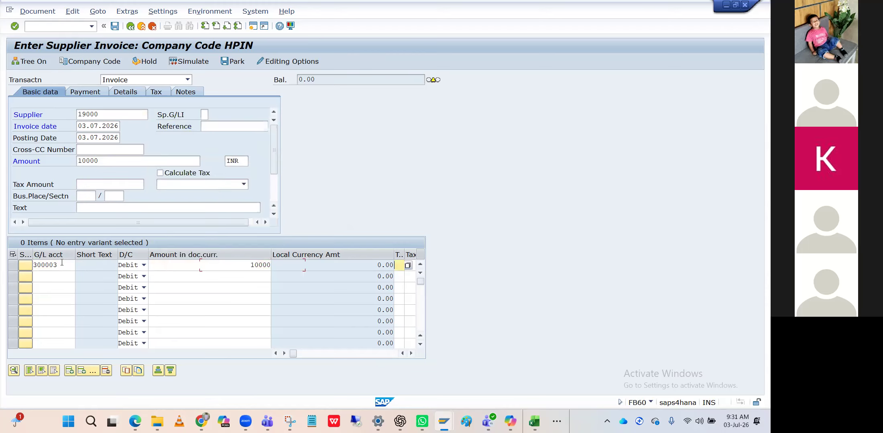
key(Down)
key(Return)
- Assign cost center FIN to the G/L line and have the invoice entries checked
key(Tab)
key(Tab)
key(Tab)
key(Tab)
key(Tab)
key(Tab)
key(Tab)
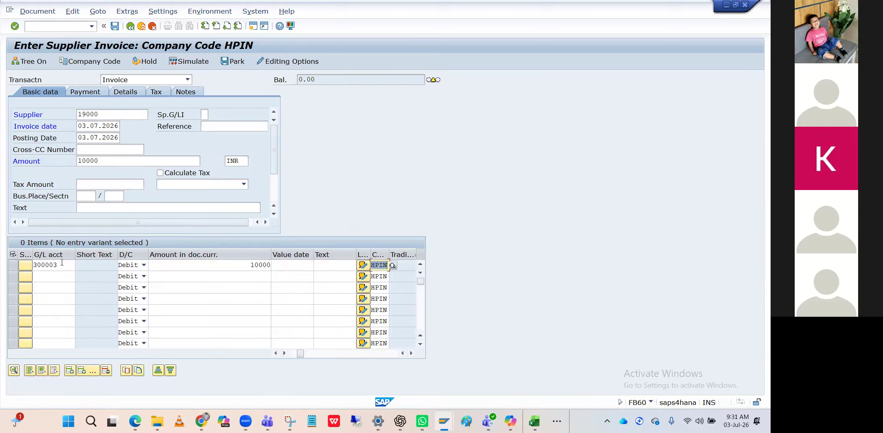
key(Tab)
key(Tab)
key(Tab)
key(Tab)
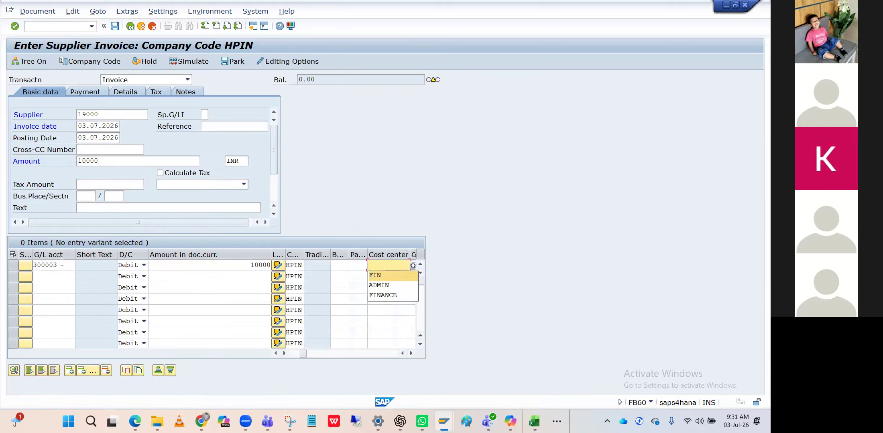
key(Return)
key(Return)
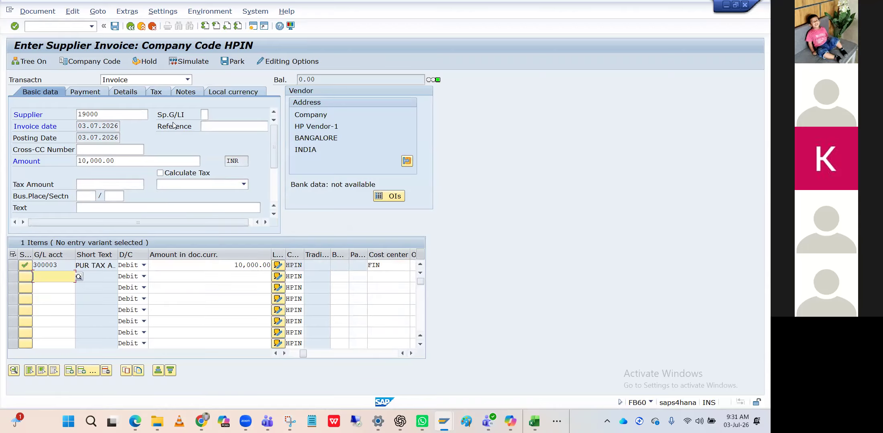
- Turn on tax calculation, review the tax data and simulate the invoice posting
click(161, 173)
click(161, 93)
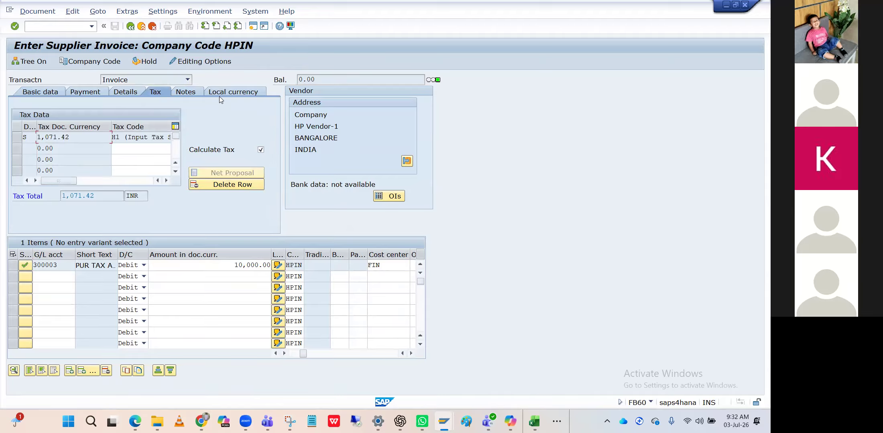
click(48, 93)
click(186, 62)
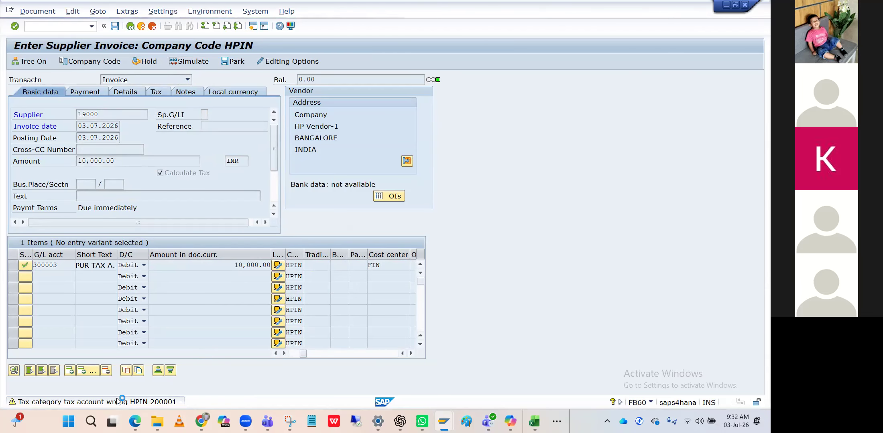
key(alt+Tab)
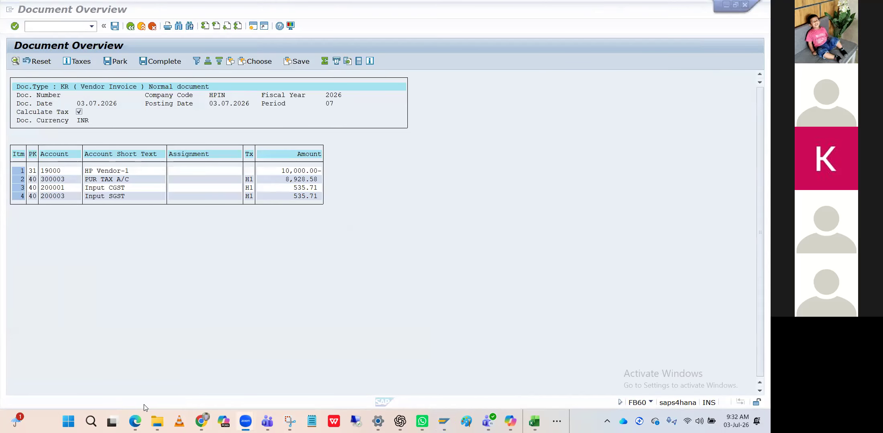
- Examine how the simulated document splits the vendor amount into the purchase, Input CGST and Input SGST lines
click(122, 197)
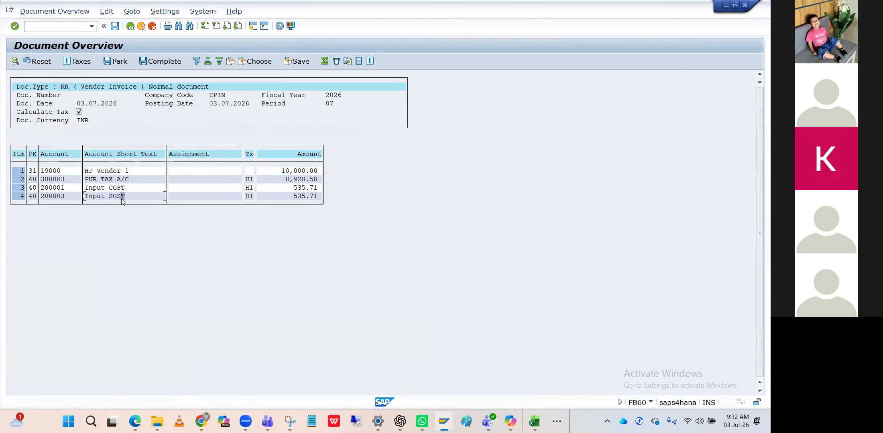
click(291, 188)
click(305, 179)
click(298, 188)
click(296, 197)
click(296, 190)
click(298, 184)
click(297, 173)
click(297, 180)
click(288, 188)
click(295, 172)
click(290, 180)
click(294, 172)
click(294, 180)
click(293, 188)
click(288, 180)
- Return to the invoice, enable Calculate Taxes on Net Amount in the accounting editing options and save the setting
click(128, 27)
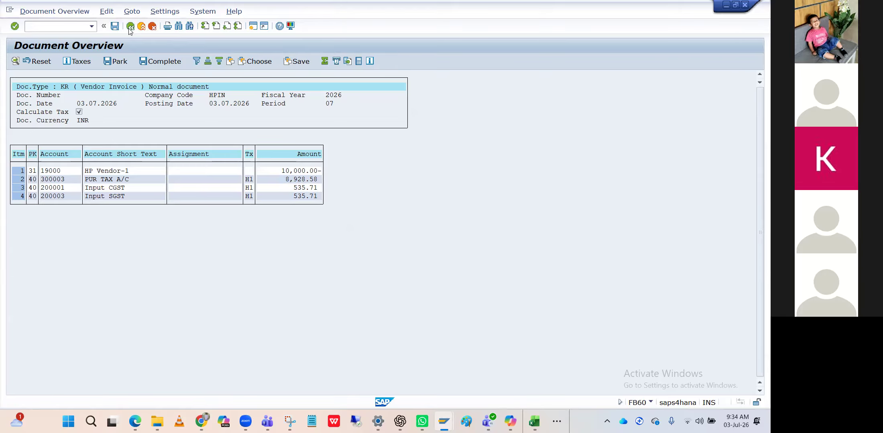
key(Return)
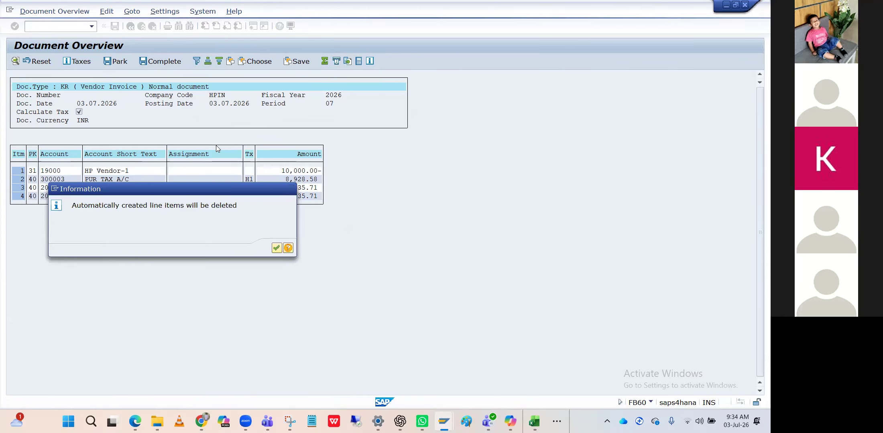
click(281, 62)
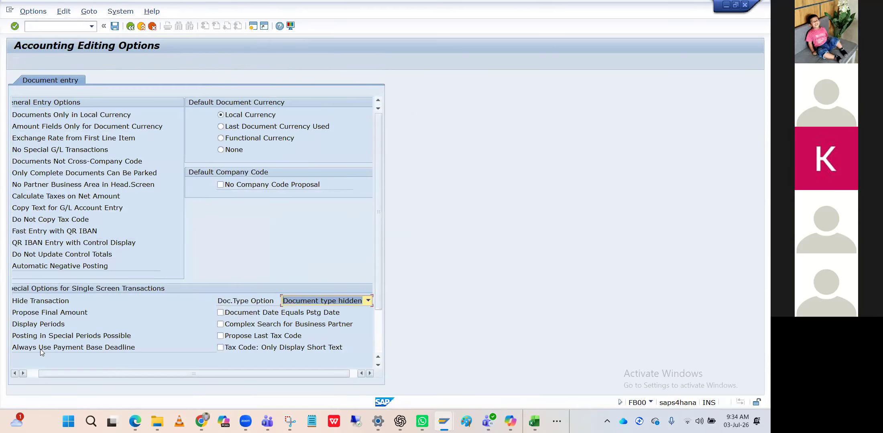
click(33, 373)
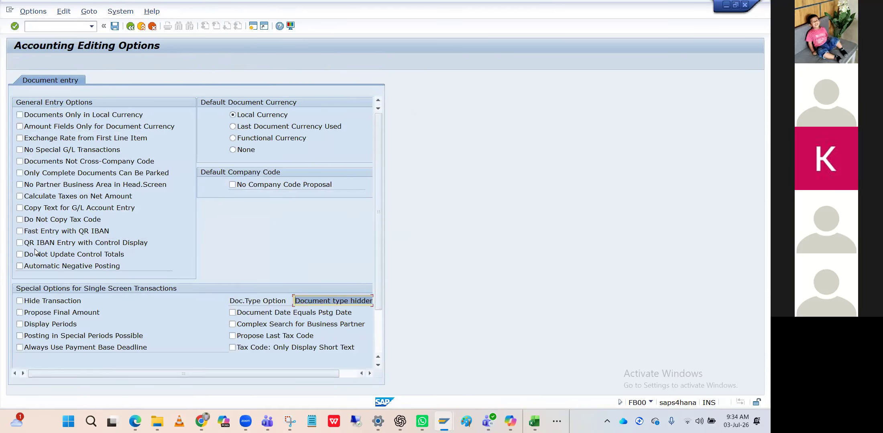
click(34, 196)
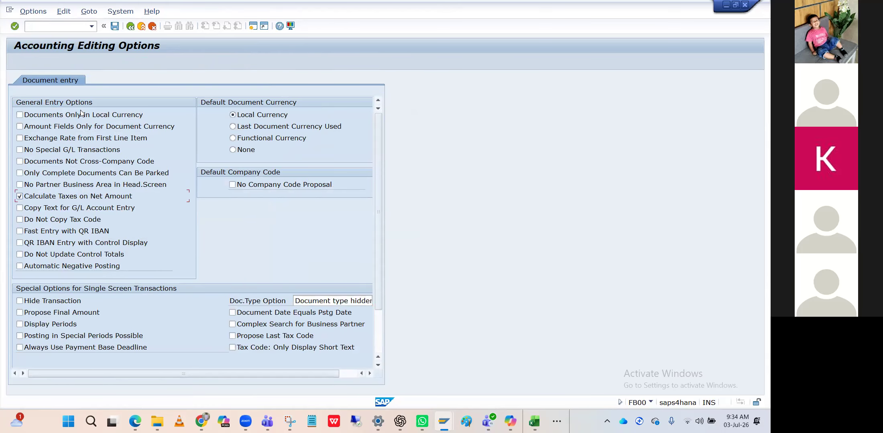
click(114, 26)
click(130, 26)
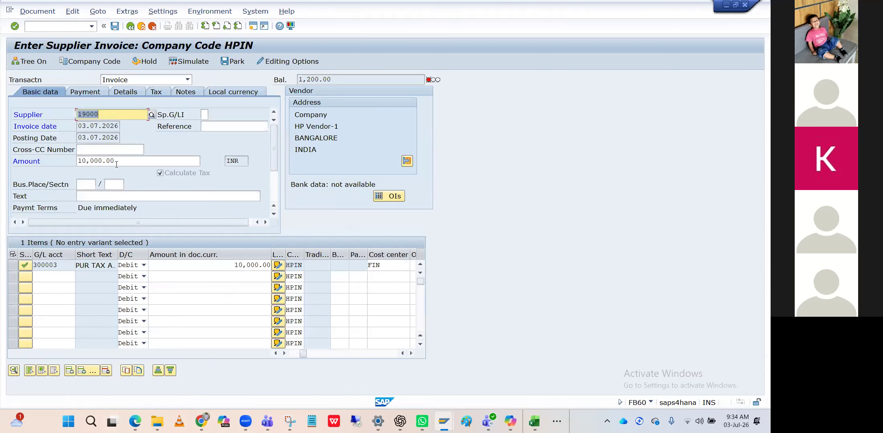
- Set the invoice header amount to 11,200.00
click(93, 160)
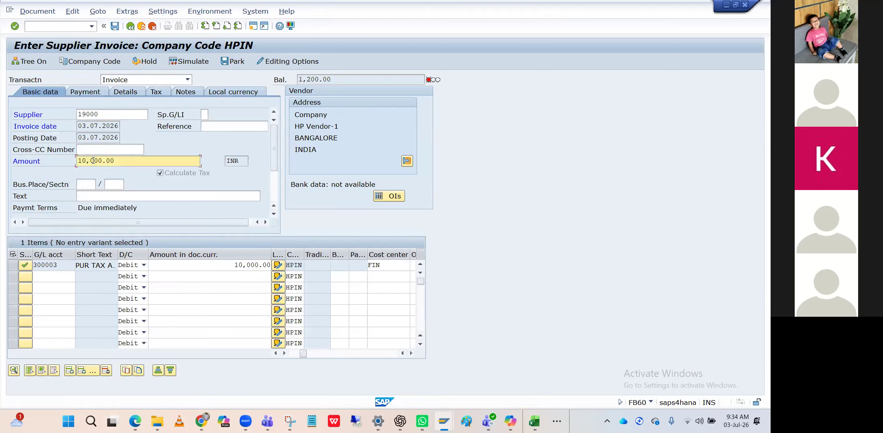
key(BackSpace)
key(BackSpace)
text(1)
key(BackSpace)
text(2)
key(BackSpace)
key(BackSpace)
text(12)
key(Return)
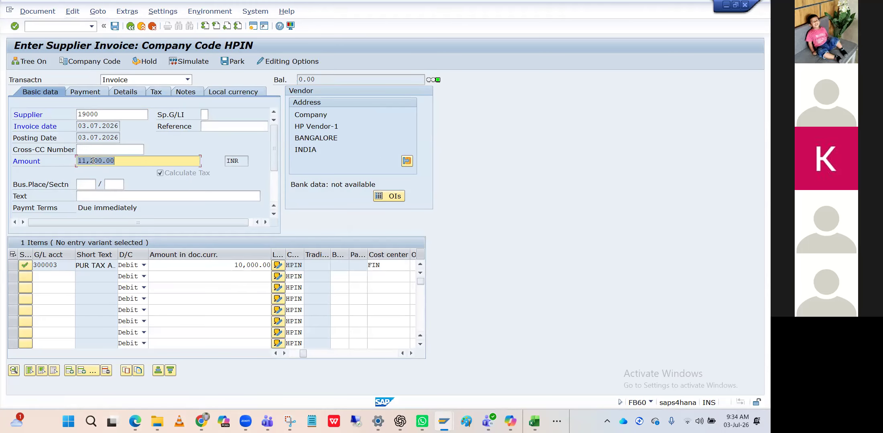
- Simulate the invoice again and compare the vendor, purchase and input tax line amounts
click(197, 61)
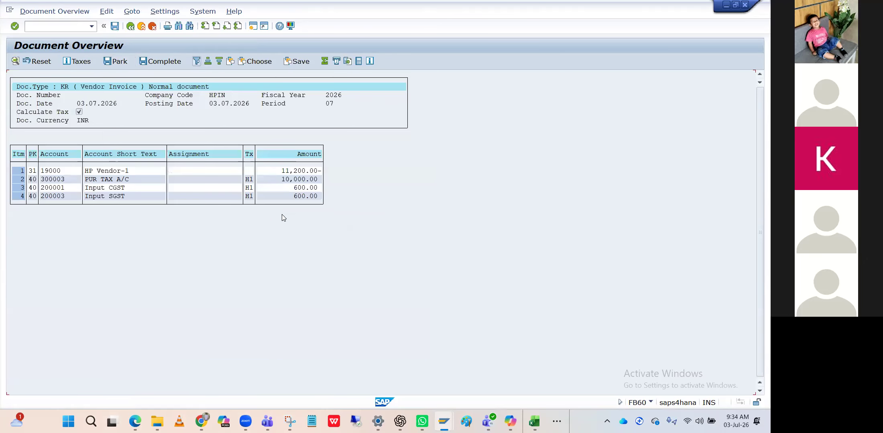
click(287, 180)
click(295, 173)
click(279, 181)
click(284, 189)
- Restart FB60 with a blank invoice for supplier 19000 and invoice date 03.07.2026
click(61, 24)
text(/nFB60)
key(Return)
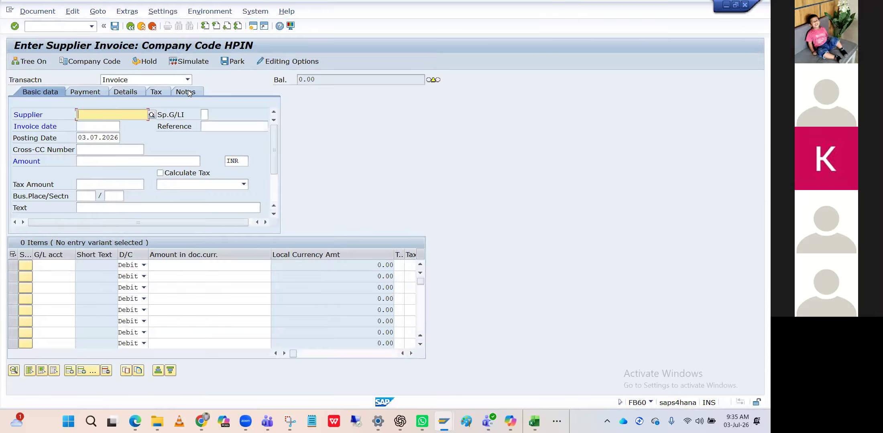
click(107, 117)
key(Down)
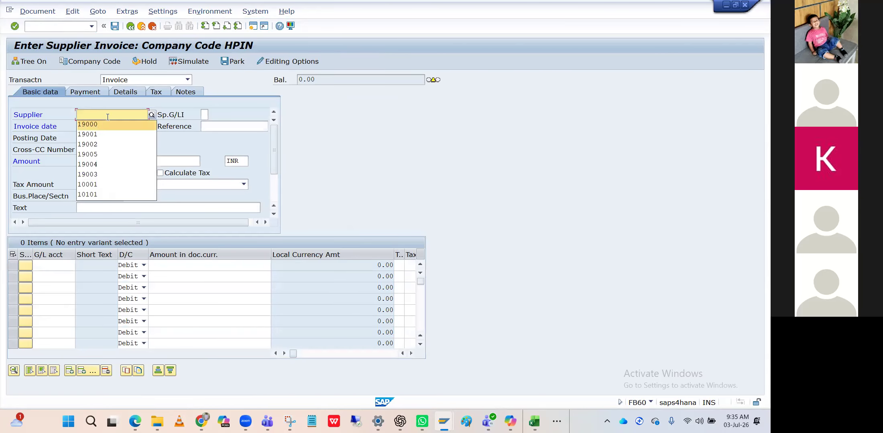
key(Tab)
key(Tab)
key(Down)
key(Down)
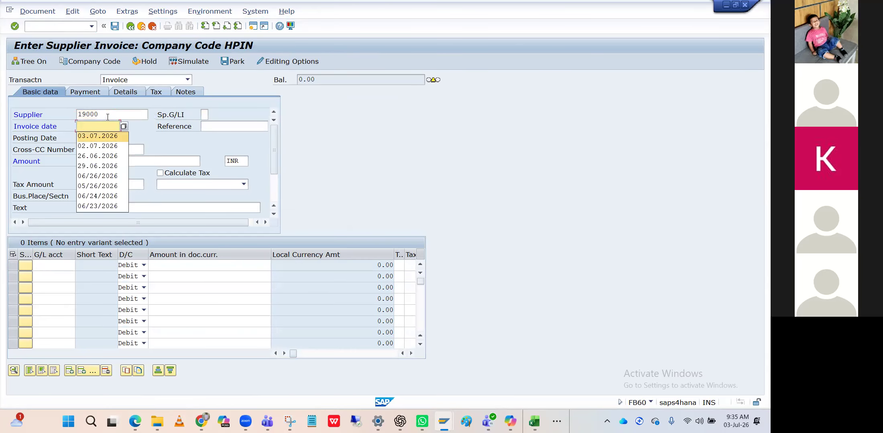
key(Return)
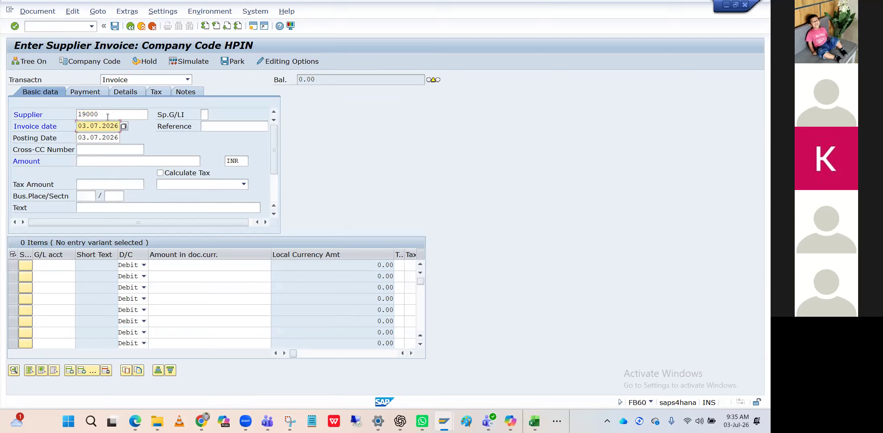
- Set the new invoice's header amount to 11200.00 INR
key(Tab)
key(Tab)
key(Tab)
key(Tab)
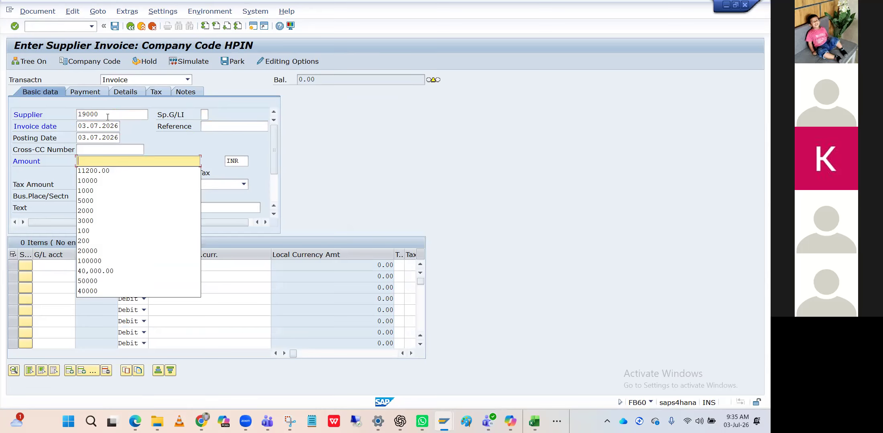
key(Down)
key(Return)
key(Tab)
key(Tab)
key(Tab)
key(Tab)
key(Tab)
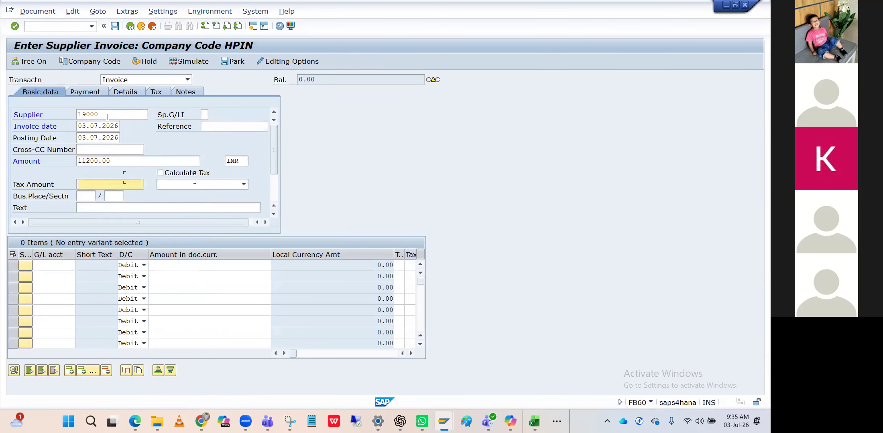
key(Tab)
key(Tab)
key(Tab)
key(Tab)
key(Tab)
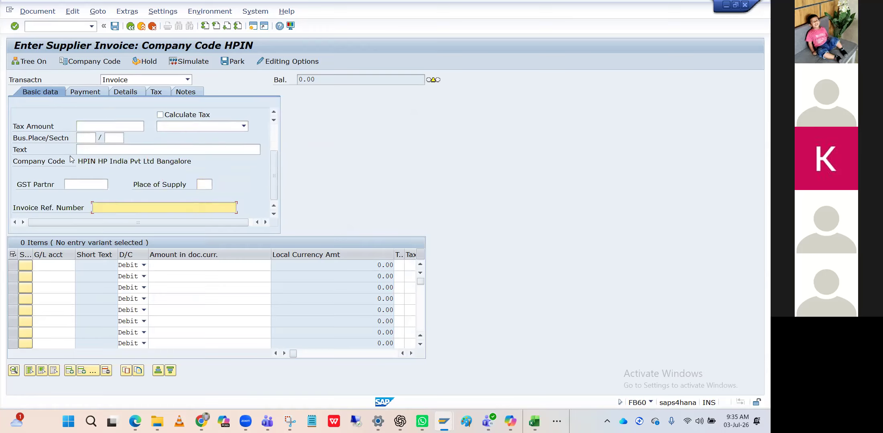
- Enter a debit line of 10000 to G/L account 300003 and choose its tax code
click(51, 263)
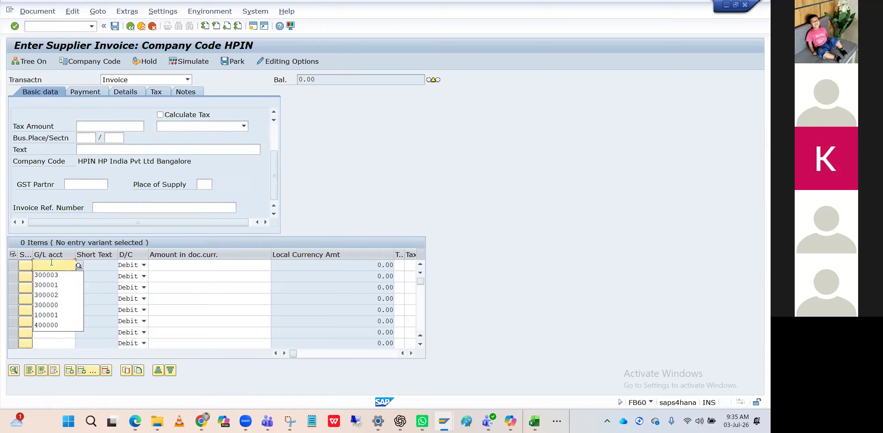
key(Down)
key(Return)
key(Tab)
key(Tab)
key(Down)
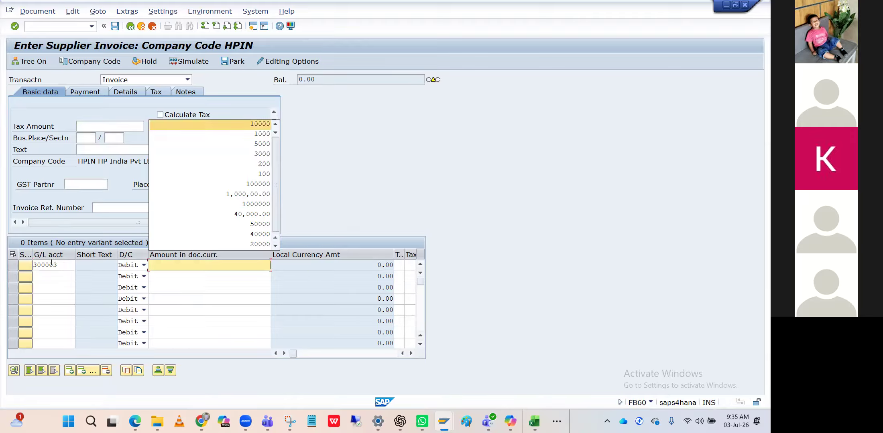
key(Return)
key(Tab)
key(Down)
key(Down)
key(Return)
- Assign cost center FIN to the 300003 line and turn on tax calculation for the invoice
key(Tab)
key(Tab)
key(Tab)
key(Tab)
key(Tab)
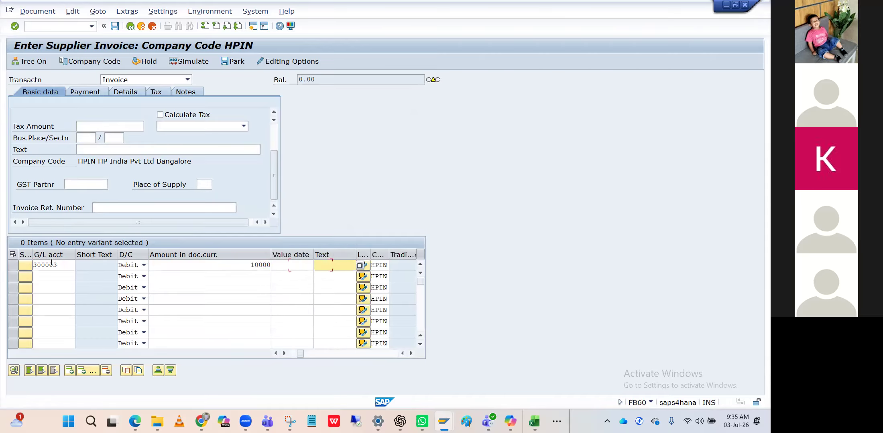
key(Tab)
key(Tab)
key(Tab)
key(Tab)
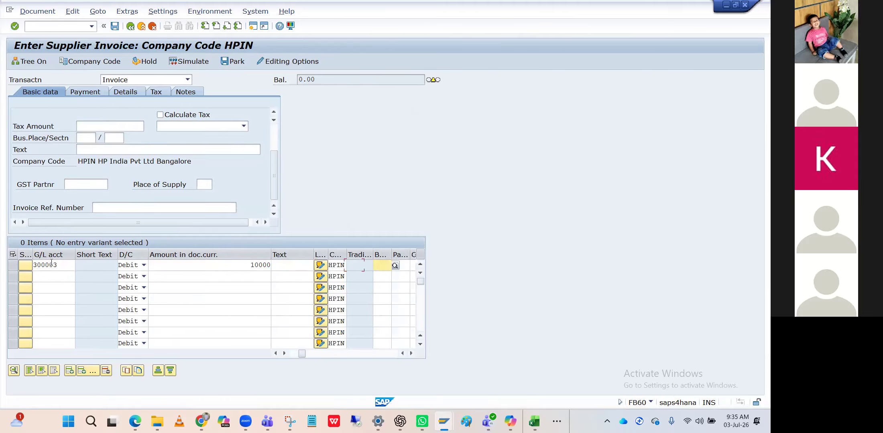
key(Down)
key(Down)
key(Return)
key(Return)
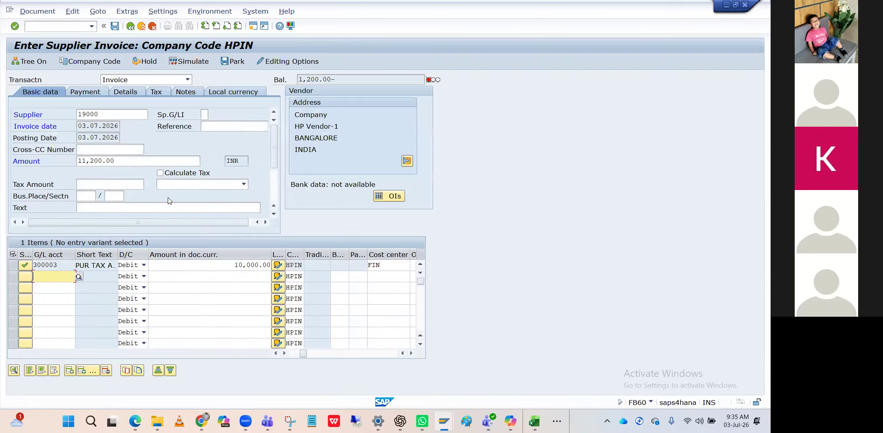
click(161, 174)
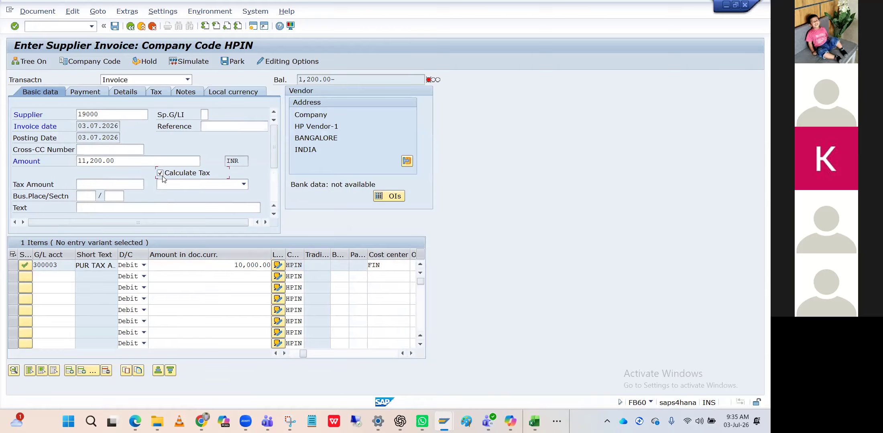
- Check the invoice's calculated tax data and simulate the posting to examine its input CGST and SGST lines
click(162, 92)
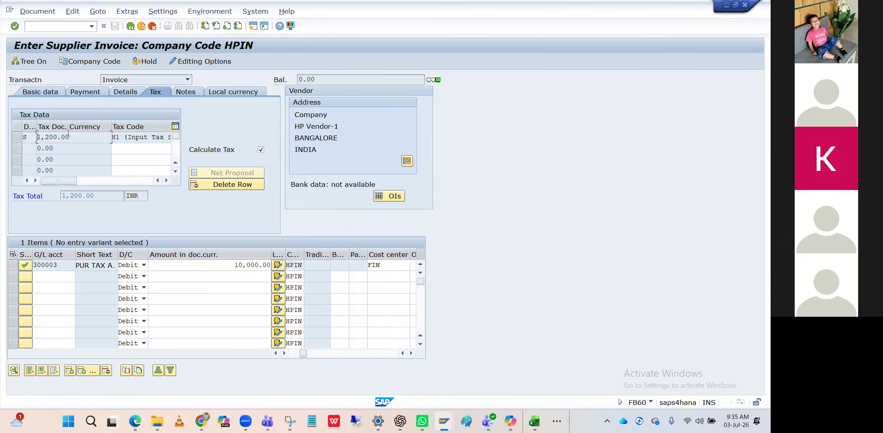
click(31, 92)
click(188, 61)
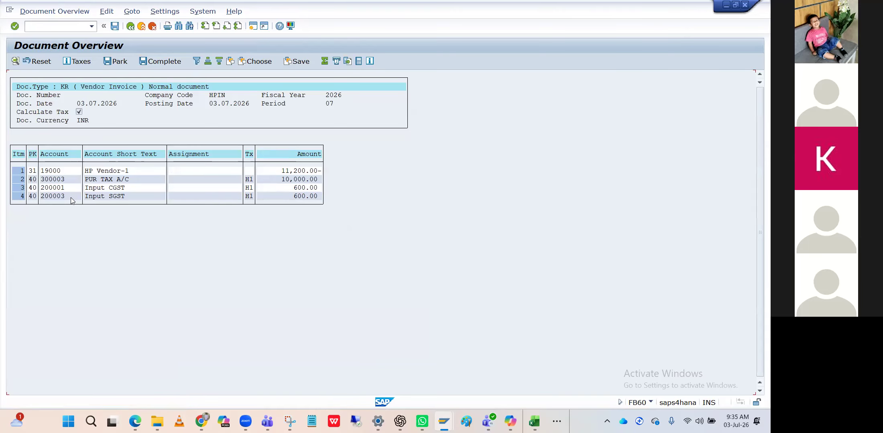
click(62, 191)
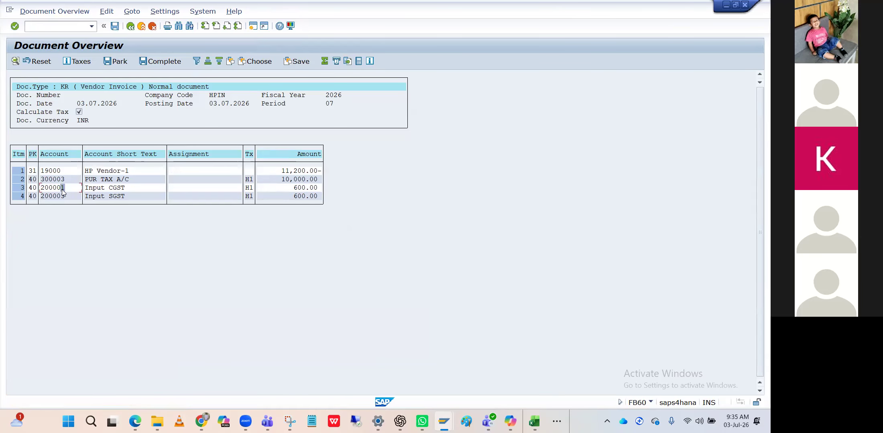
click(114, 190)
- Start a blank FB60 invoice for supplier 19000 with invoice date 03.07.2026
click(64, 27)
text(/nFB60)
key(Return)
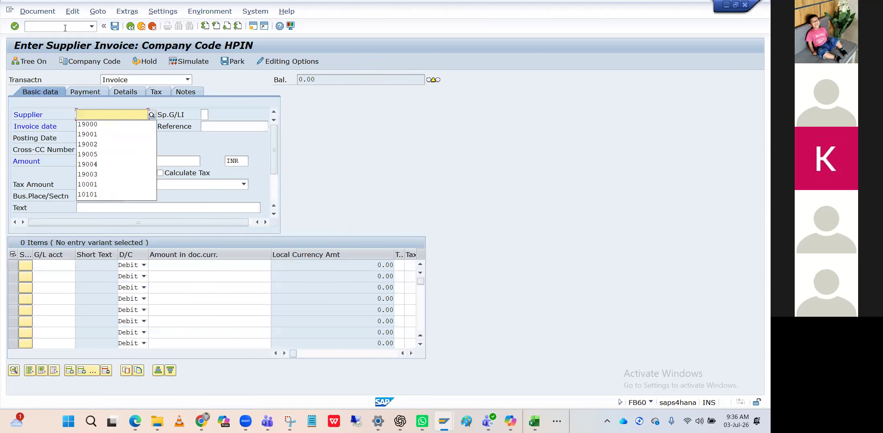
key(Down)
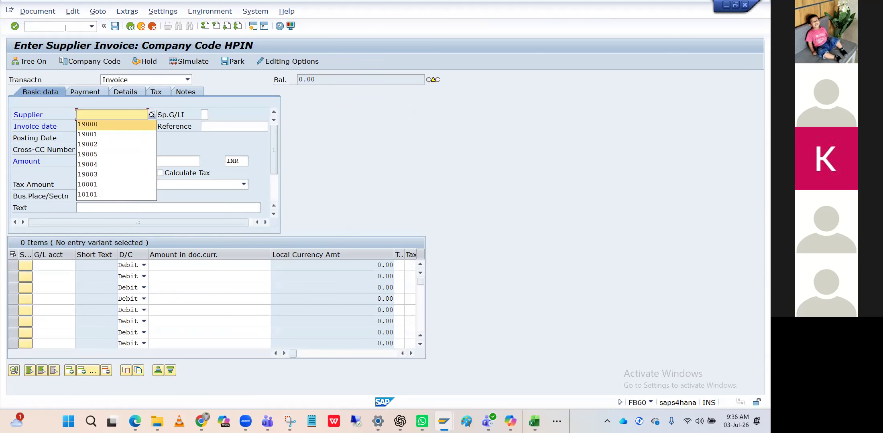
key(Return)
key(Tab)
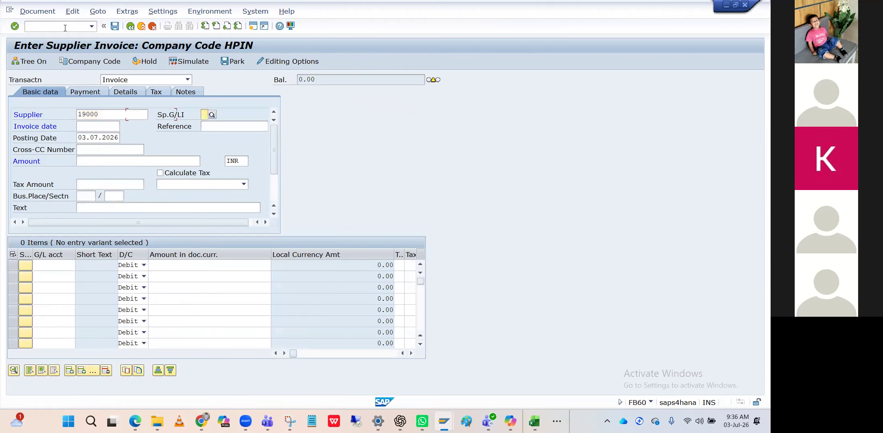
key(Down)
key(Return)
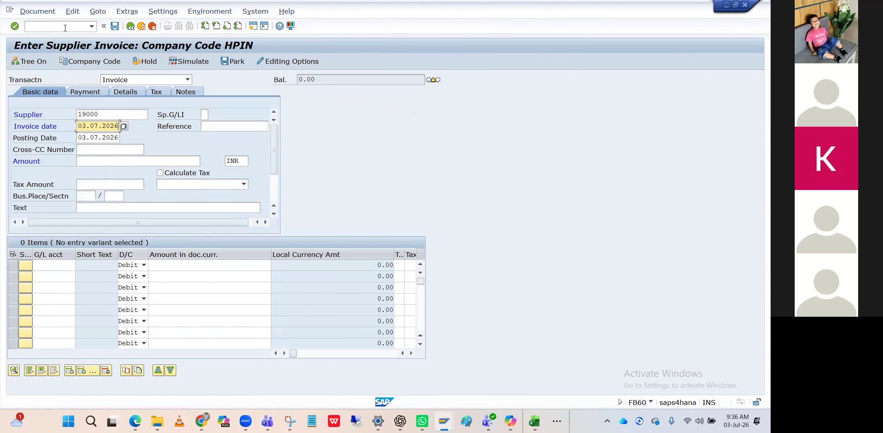
key(Tab)
key(Tab)
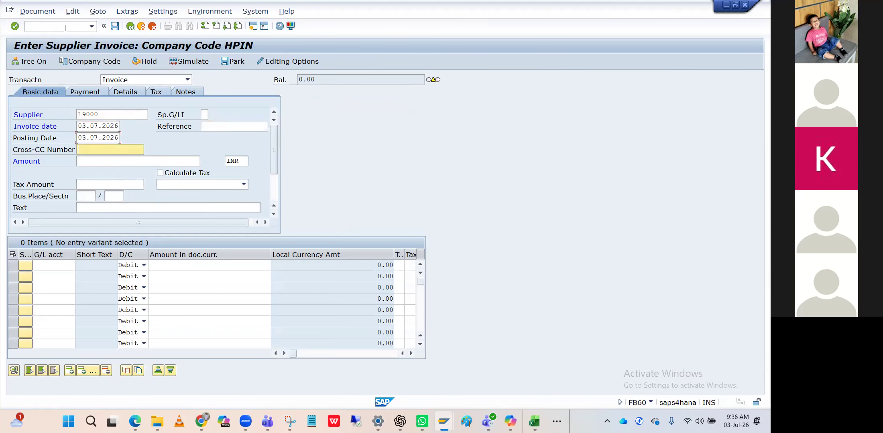
- Set the header amount to 11200.00 and enter a debit line of 10000 to G/L account 300003
click(97, 161)
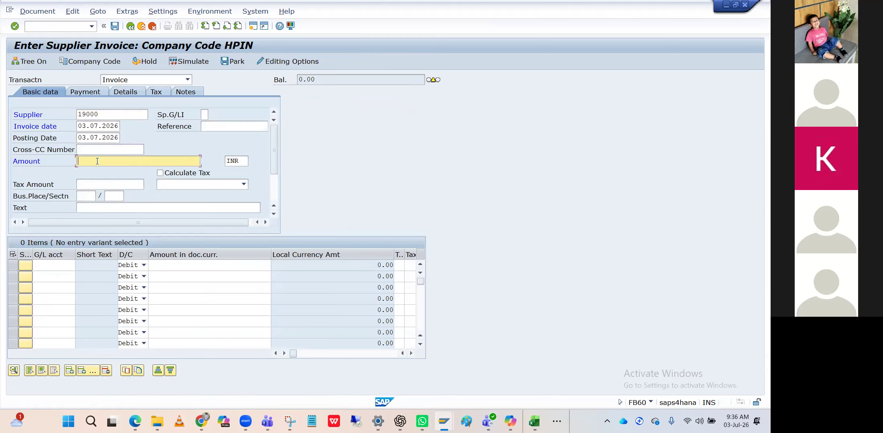
click(95, 175)
click(47, 266)
key(Down)
key(Return)
key(Tab)
key(Tab)
key(Down)
key(Return)
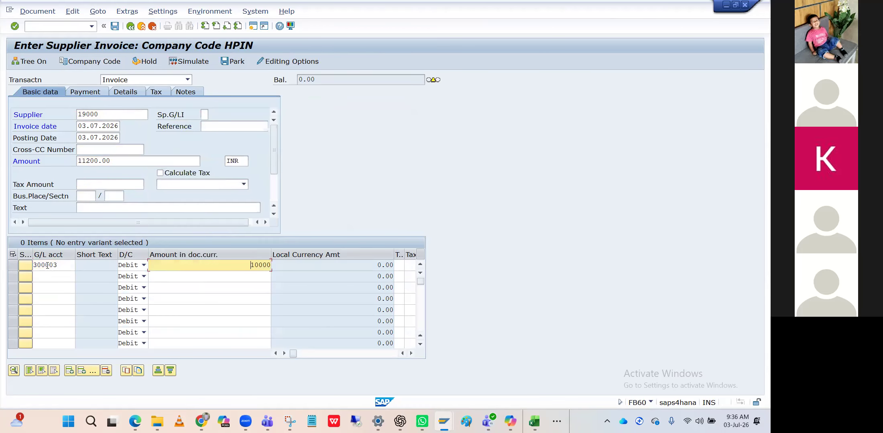
- Assign tax code H2 and cost center FIN to the 300003 line
key(Tab)
key(shift+Tab)
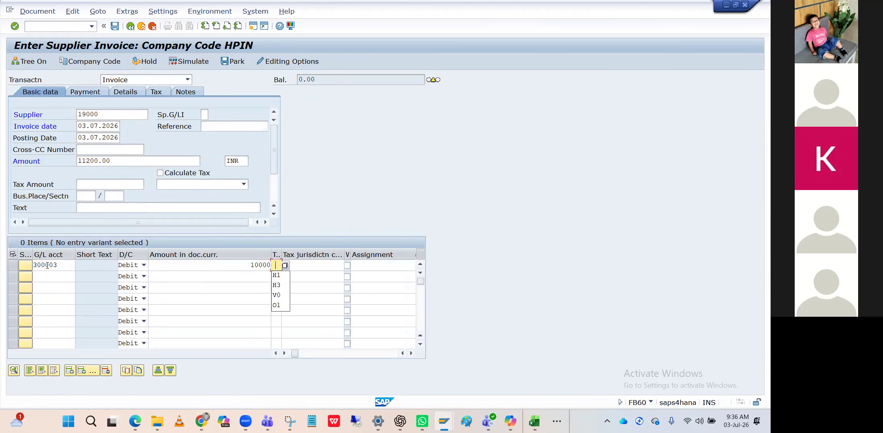
text(H2)
key(Tab)
key(Tab)
key(Tab)
key(Tab)
key(Tab)
key(Tab)
key(Tab)
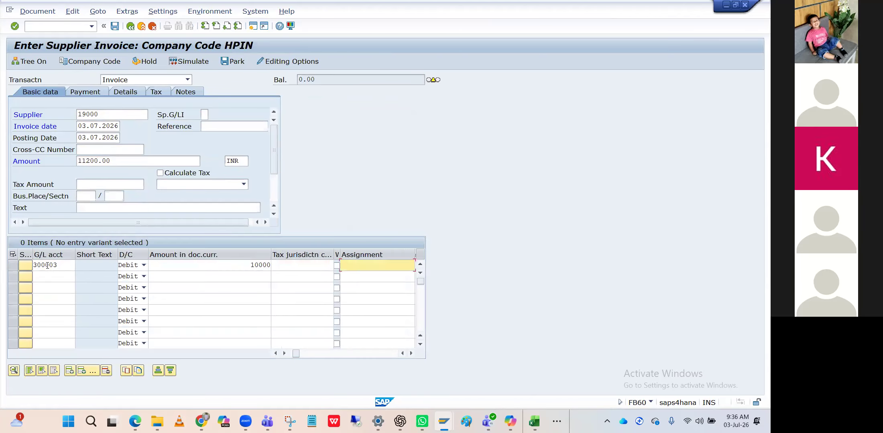
key(Tab)
key(Tab)
text(FIN)
key(Return)
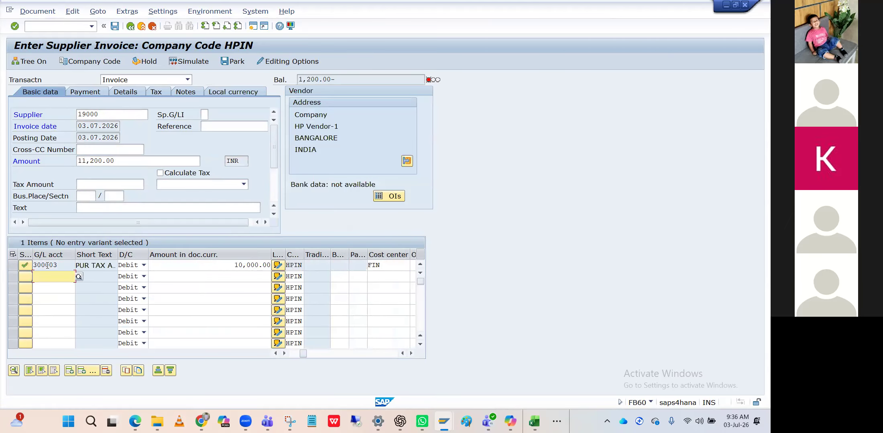
- Replace the invoice's header amount with 10000 and turn on tax calculation
click(127, 163)
key(BackSpace)
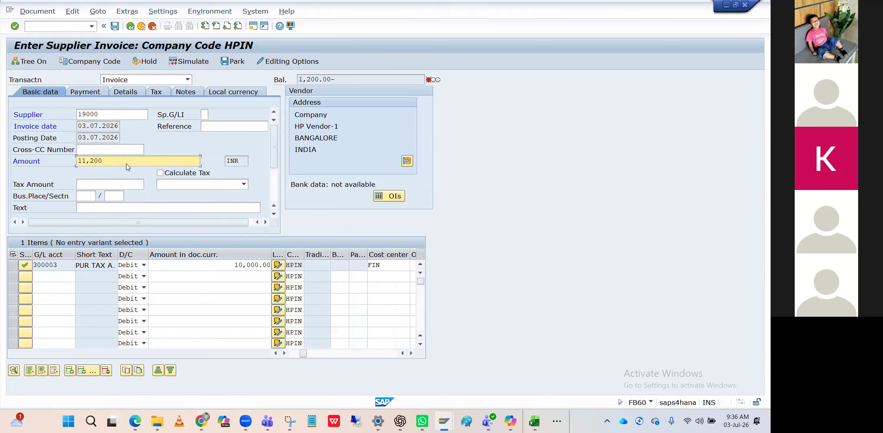
key(BackSpace)
key(BackSpace)
key(BackSpace)
key(BackSpace)
key(BackSpace)
key(BackSpace)
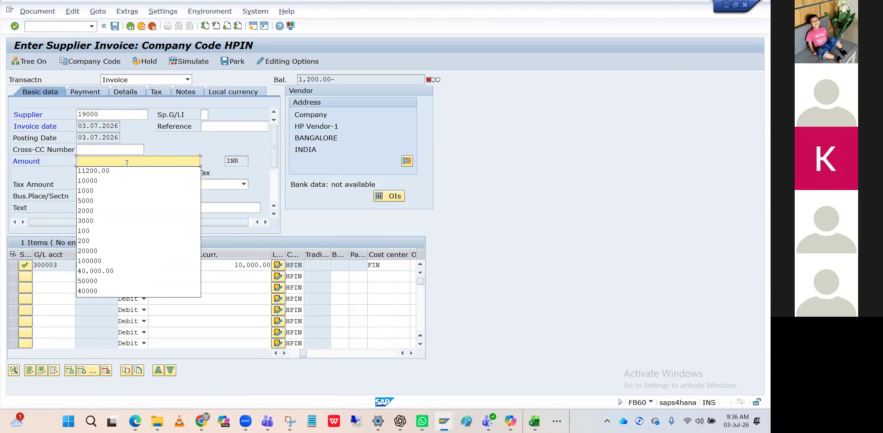
click(113, 180)
key(Return)
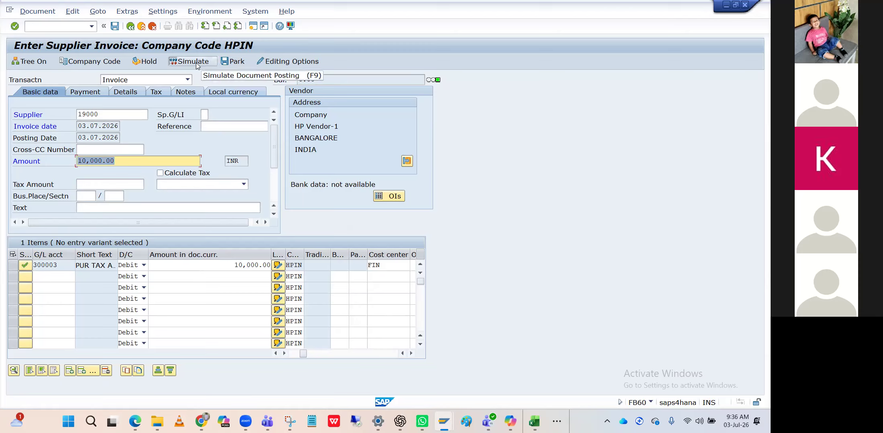
click(167, 174)
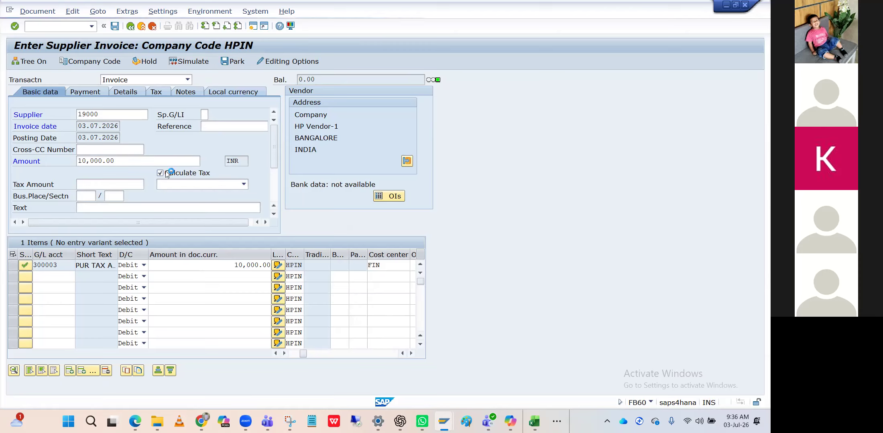
- Set the invoice's header amount to 11,800.00 and simulate the posting
click(91, 161)
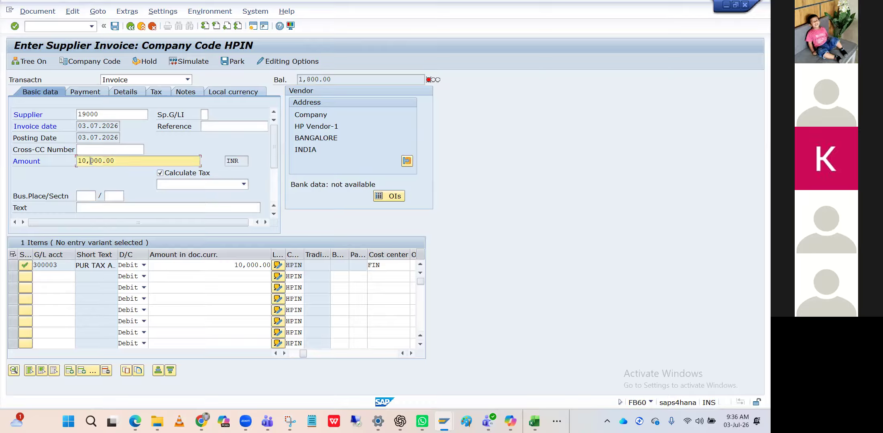
key(BackSpace)
text(1)
key(Delete)
key(Delete)
text(8)
key(Return)
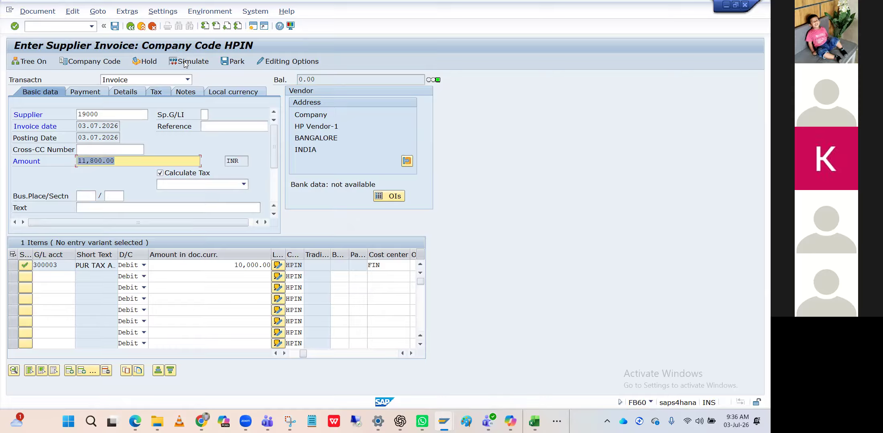
click(184, 63)
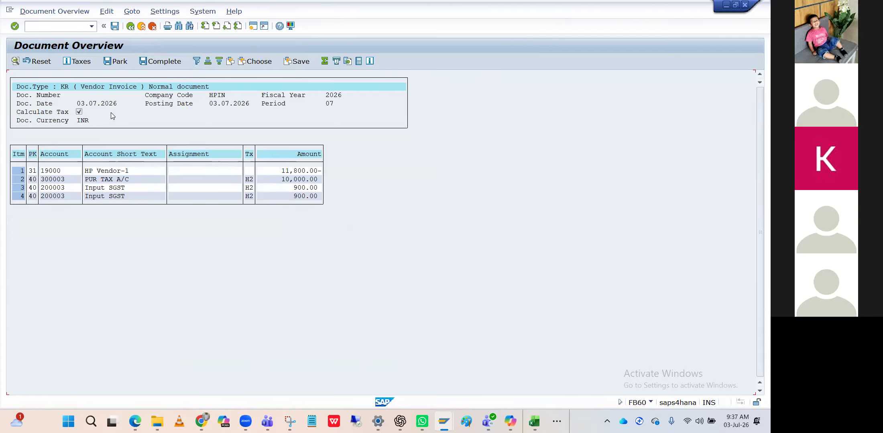
- Open the OB40 tax account configuration and display the accounts for Input tax SGST (SGT) in chart of accounts HPIN
text(/nOb40)
key(Return)
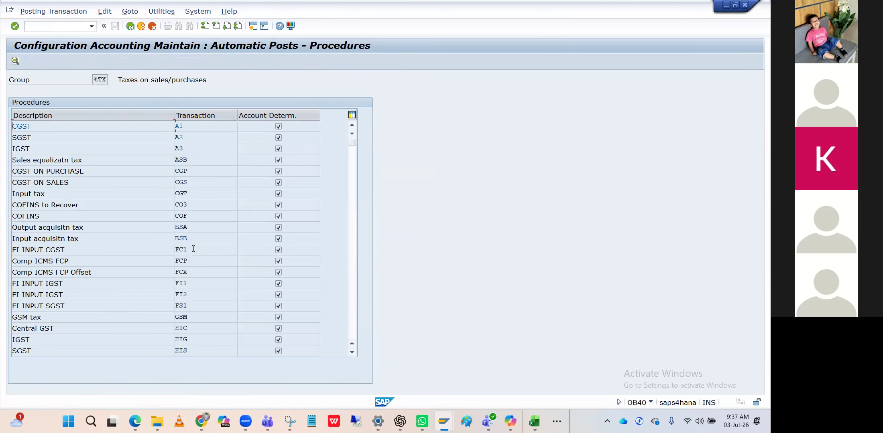
scroll(193, 249, down, 3)
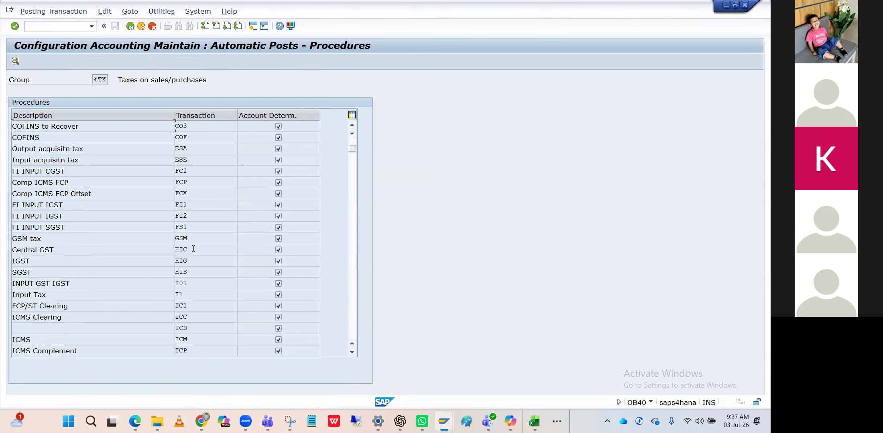
scroll(193, 249, down, 15)
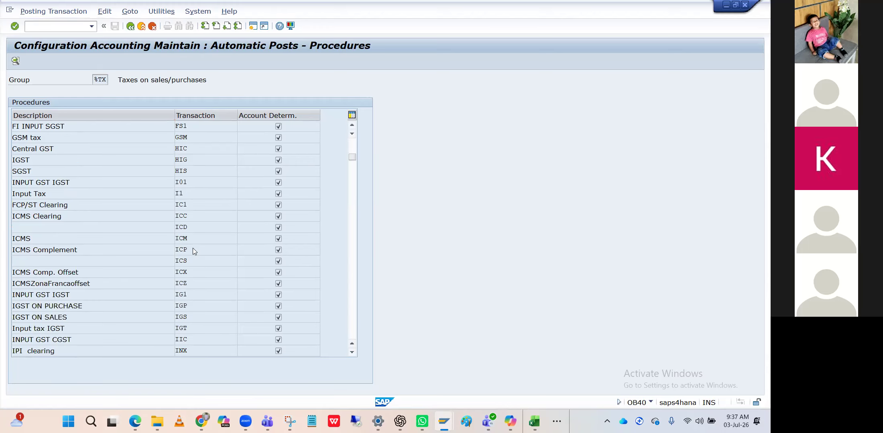
scroll(192, 249, down, 18)
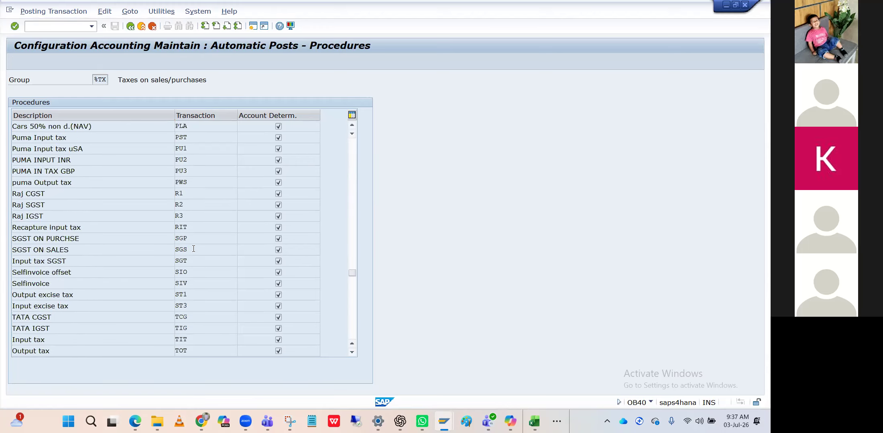
scroll(194, 251, up, 2)
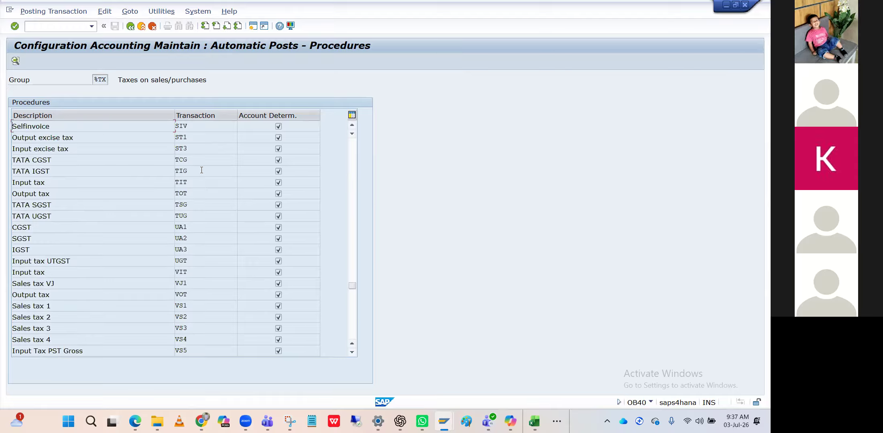
scroll(196, 144, up, 1)
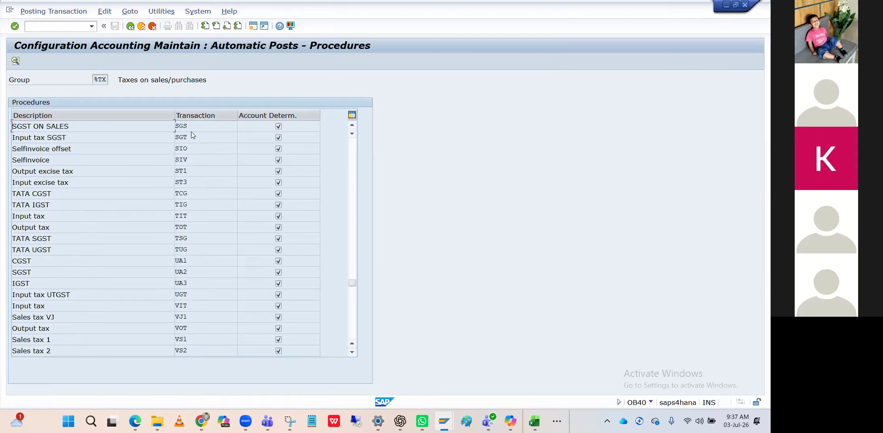
double_click(190, 138)
key(Return)
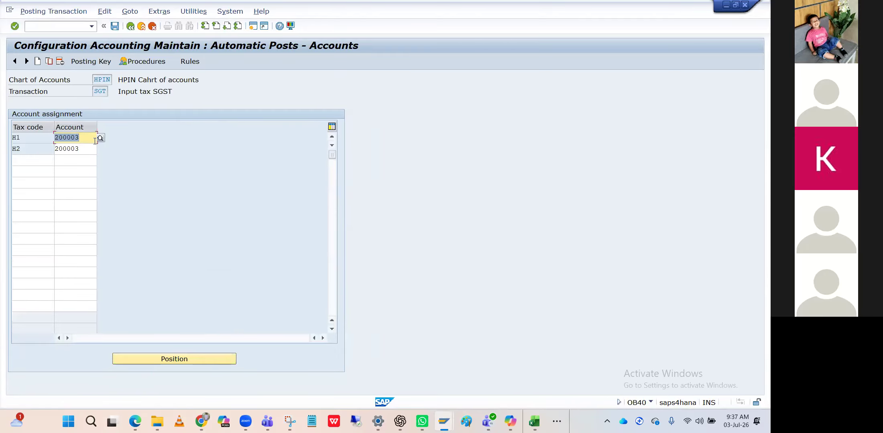
- Set the SGT account for tax code H1 to 200001 and save the assignment
key(BackSpace)
key(Down)
key(Down)
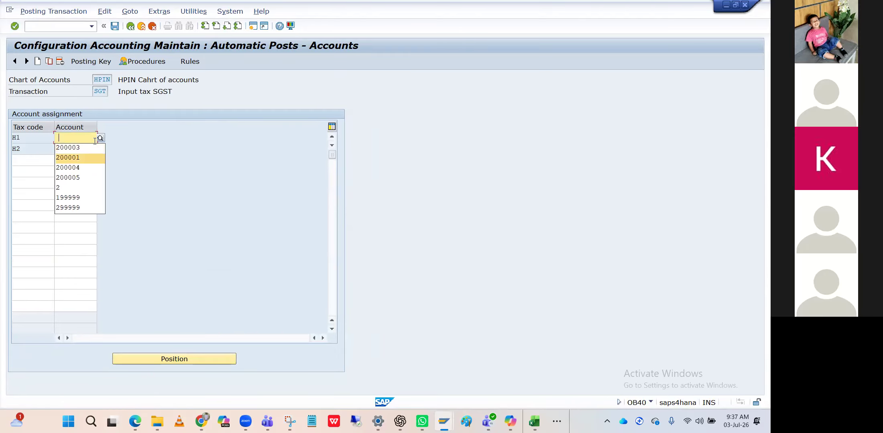
key(Return)
key(Return)
click(115, 27)
key(Return)
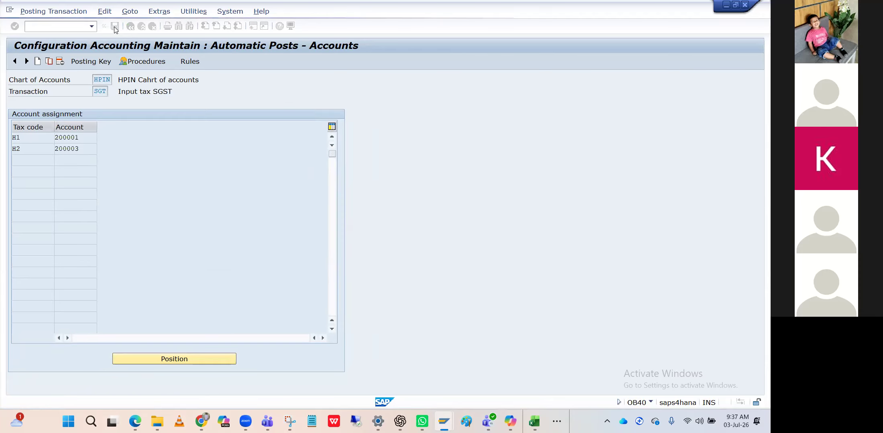
- Open tax code H2 for country IN in transaction FTXP
click(71, 27)
text(/n)
text(ob40)
key(Return)
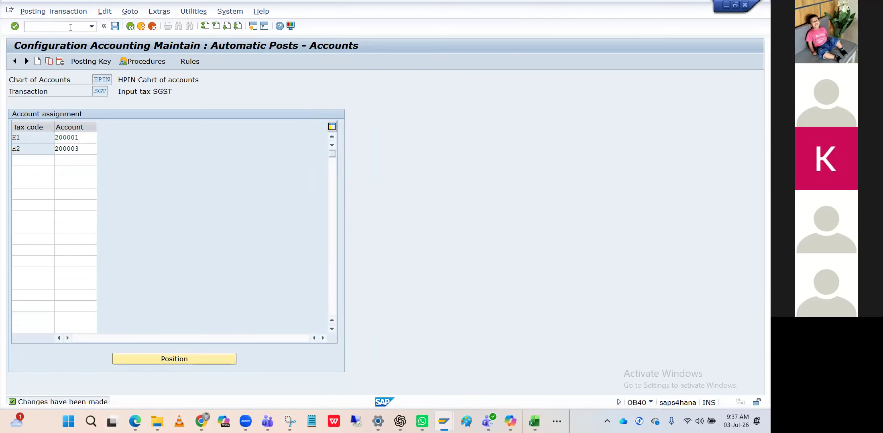
text(FTXP)
key(Return)
text(IN)
key(Return)
text(H2)
key(Return)
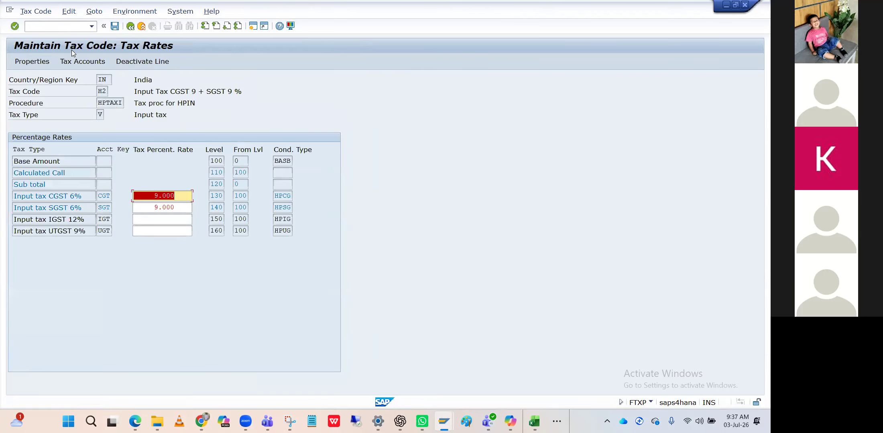
- Assign G/L account 200001 to the CGT process of tax code H2 in chart HPIN and save the tax code
click(77, 61)
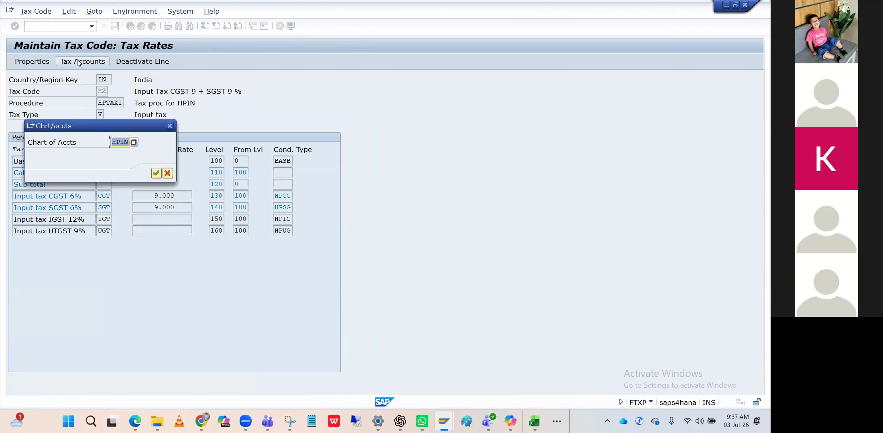
key(Return)
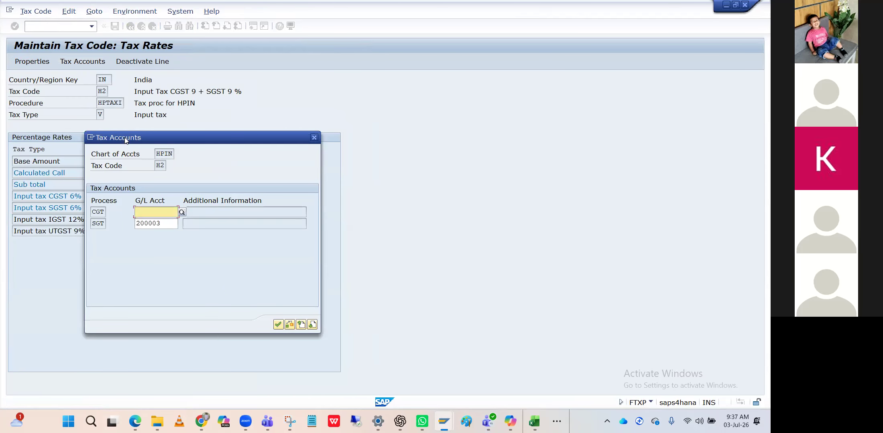
text(200001)
key(Return)
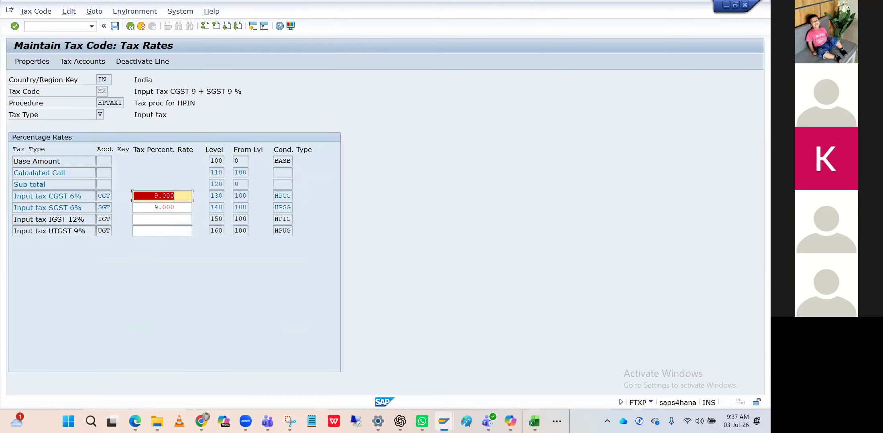
click(116, 26)
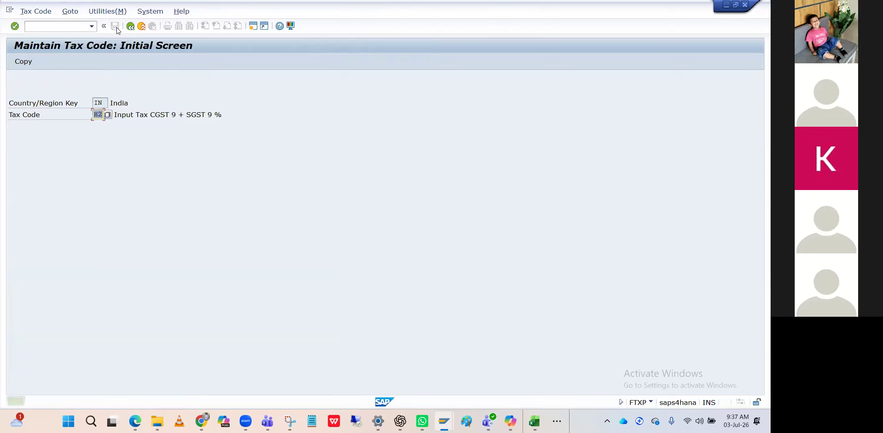
- Open transaction OB40 and display the account assignment of Input tax SGST (SGT) in chart of accounts HPIN
click(78, 26)
text(/nOB40)
key(Return)
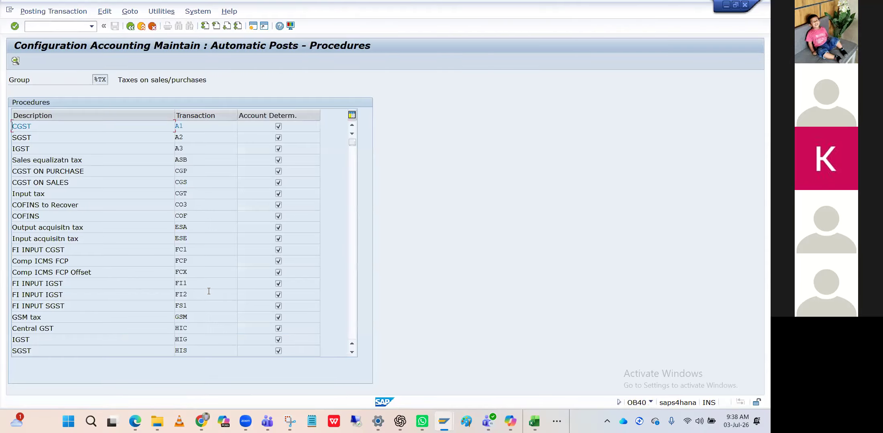
scroll(207, 291, down, 20)
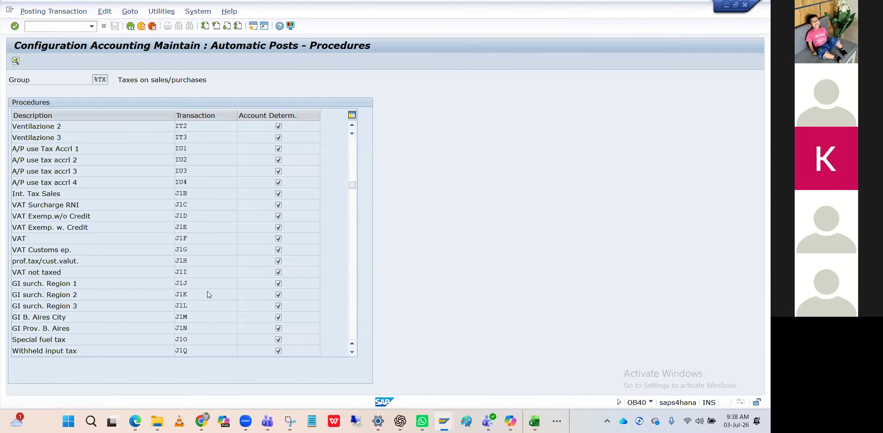
scroll(208, 292, down, 14)
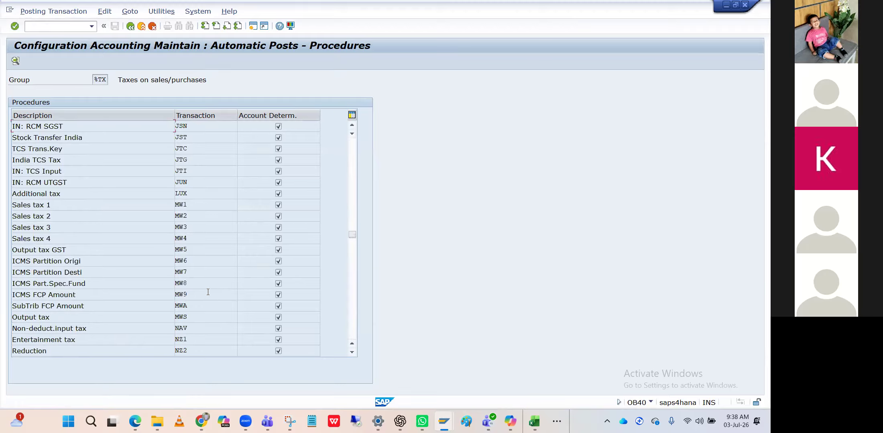
scroll(207, 295, down, 15)
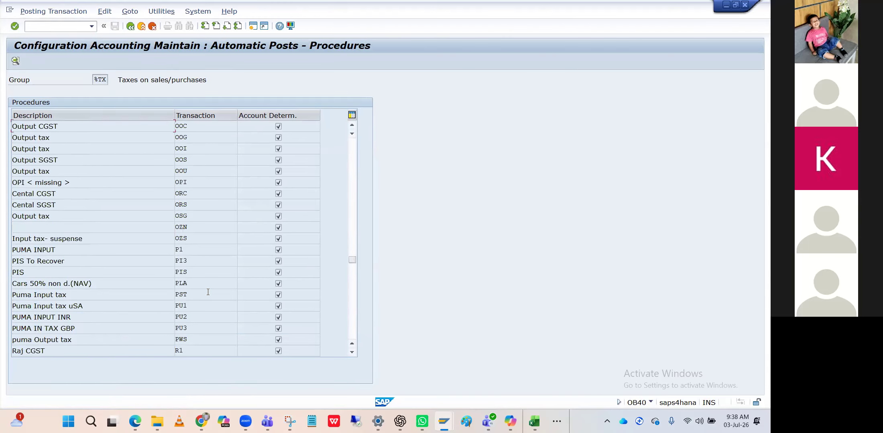
scroll(207, 295, down, 2)
double_click(191, 307)
key(Down)
key(Return)
key(Return)
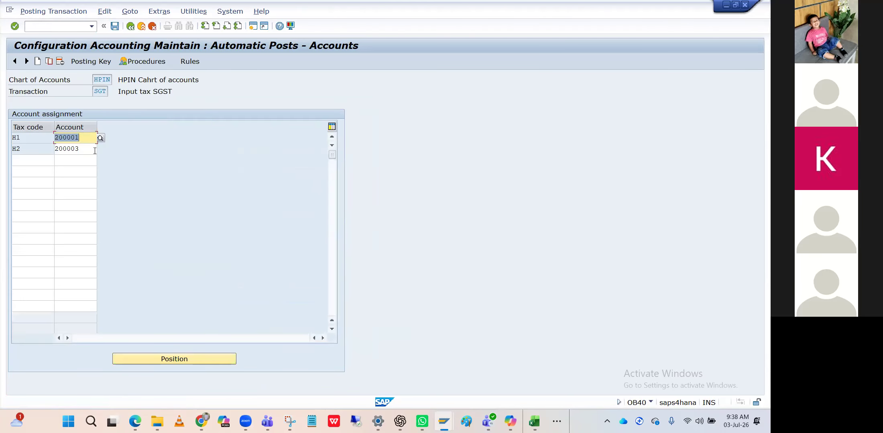
- Open transaction FB60 and enter supplier 19000 for a new invoice in company code HPIN
click(76, 27)
text(/n)
text(ob40)
key(Return)
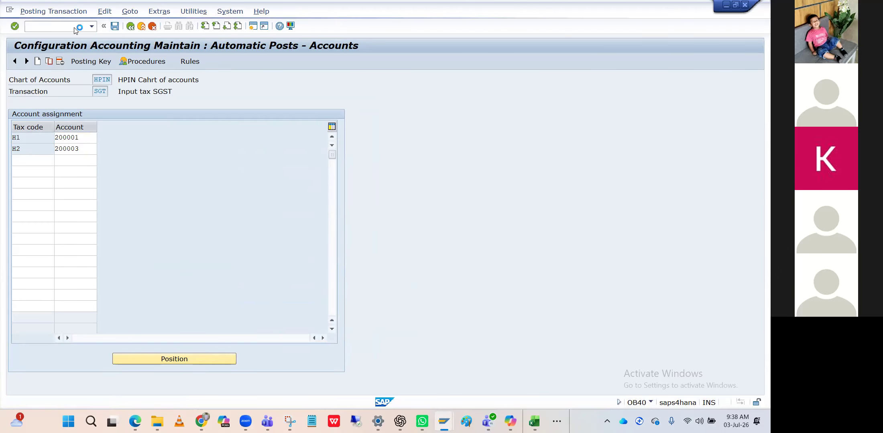
key(Down)
key(Return)
- Set the invoice date to 03.07.2026 and the invoice amount to 11800.00 INR
key(Tab)
key(Tab)
key(Down)
key(Down)
key(Return)
key(Tab)
key(Tab)
key(Tab)
key(Tab)
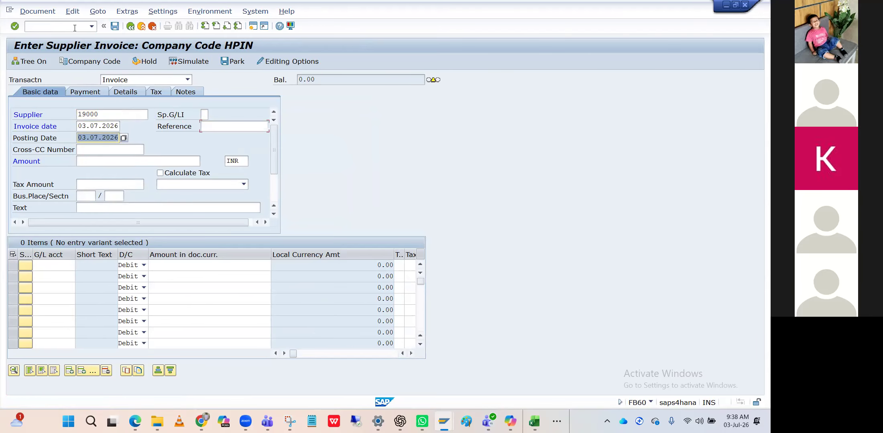
key(Down)
key(Return)
key(Tab)
key(Tab)
key(Tab)
key(Tab)
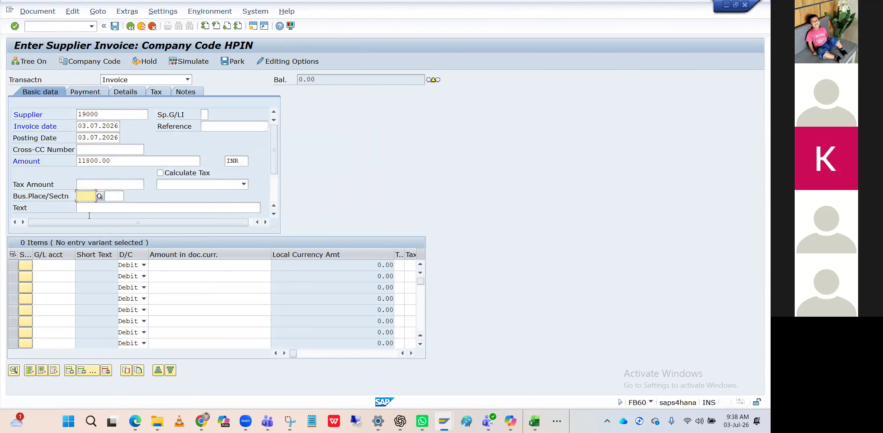
- Enter G/L account 300003 with a debit amount of 10000 in the first line item
click(62, 261)
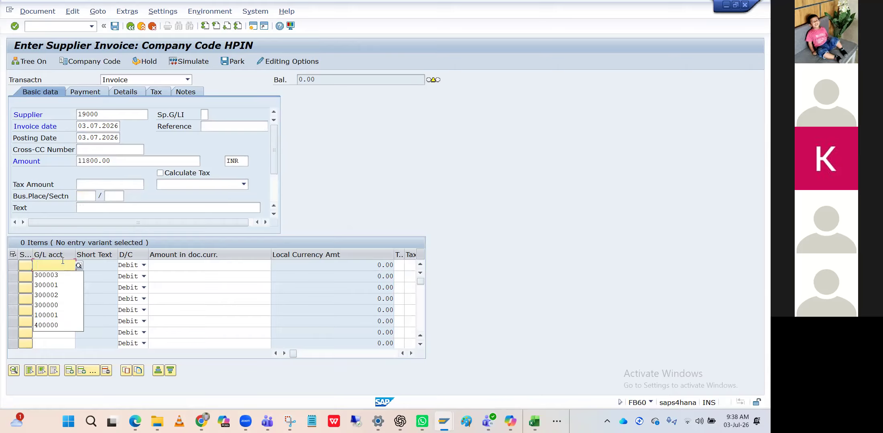
key(Down)
key(Return)
key(Tab)
key(Tab)
key(Tab)
key(Down)
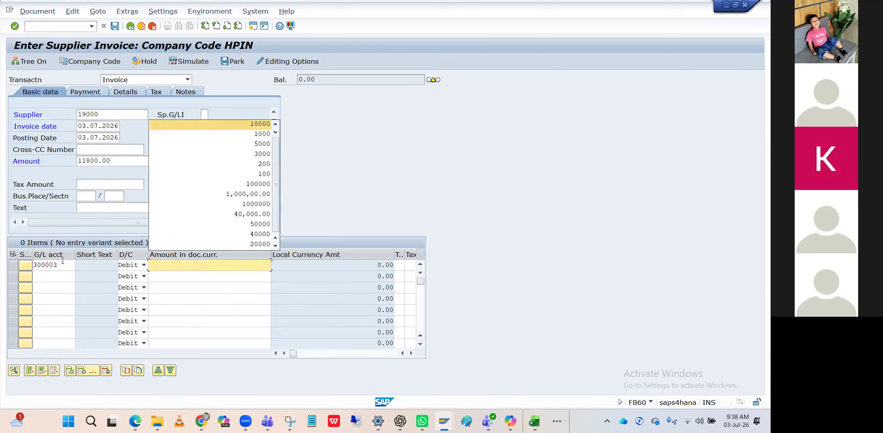
key(Return)
key(Tab)
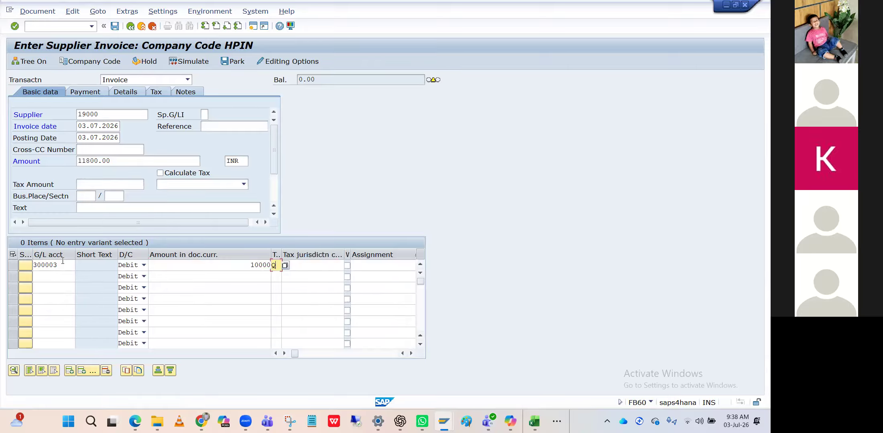
- Assign tax code H2 and cost center FIN to the 300003 line item
key(Down)
key(Return)
key(Tab)
key(Tab)
key(Tab)
key(Tab)
key(Tab)
key(Tab)
key(Tab)
key(Tab)
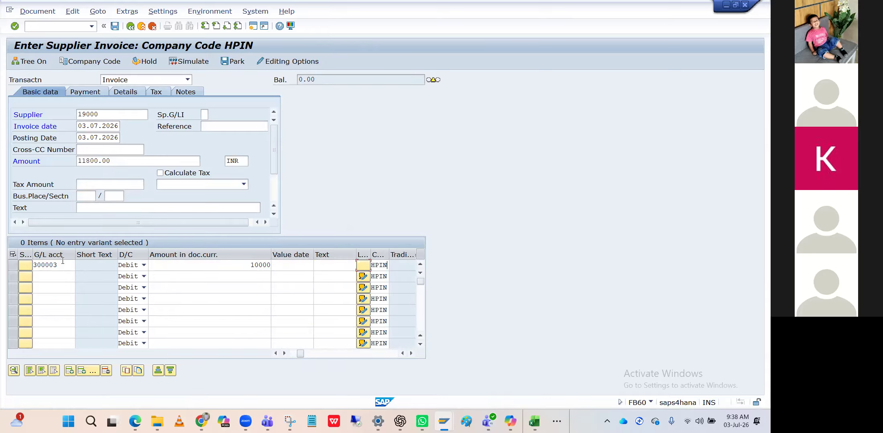
key(Tab)
key(Down)
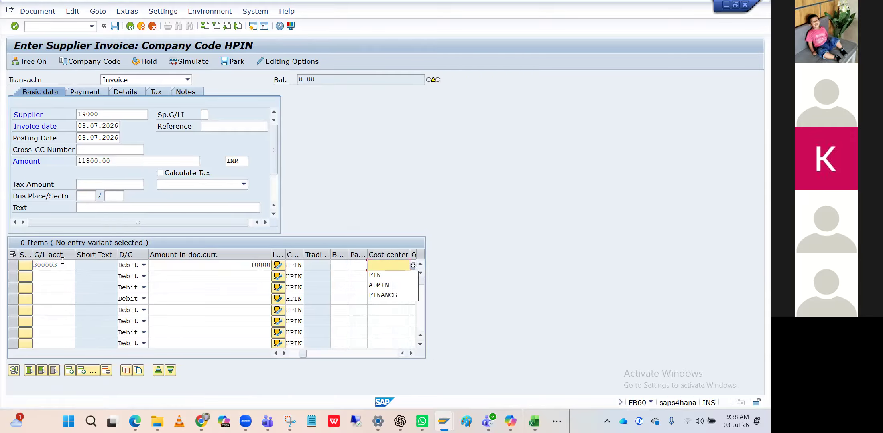
key(Down)
key(Return)
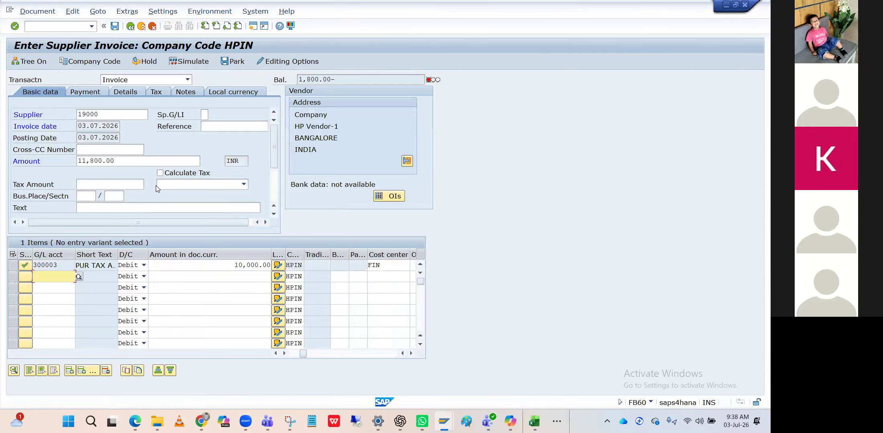
- Turn on automatic tax calculation for the invoice and simulate the posting
click(159, 174)
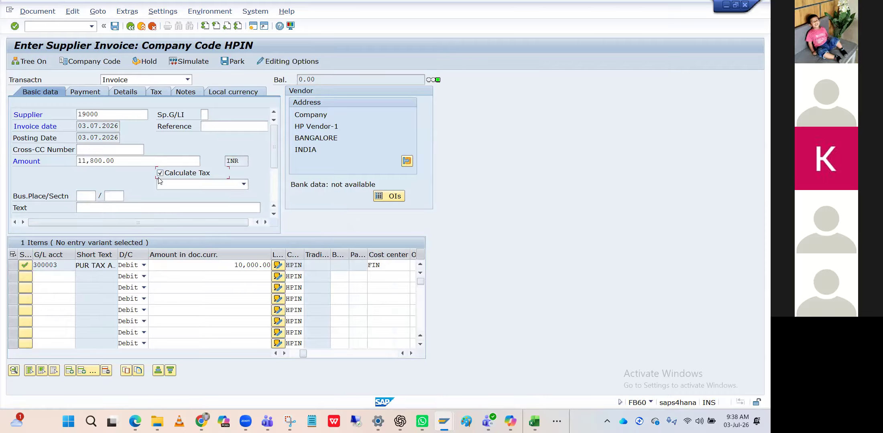
click(193, 60)
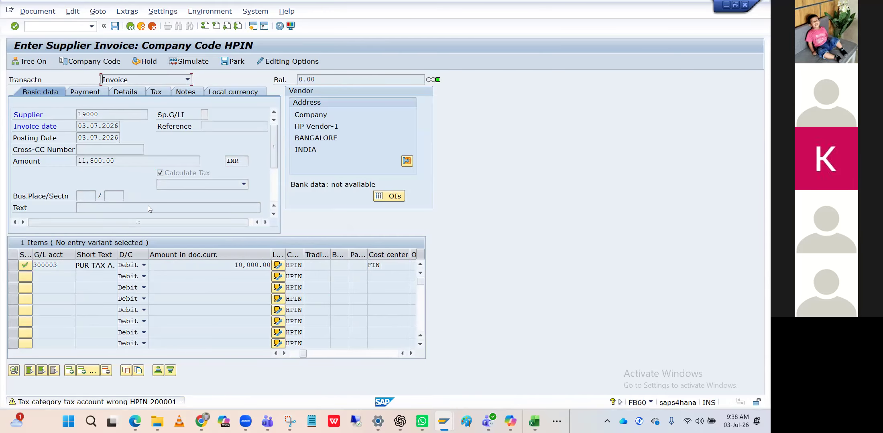
- Open transaction FS00 in the other session and display the control data of G/L account 200001 Input CGST
key(alt+Tab)
key(alt+Tab)
click(72, 27)
text(/nfb60)
key(Return)
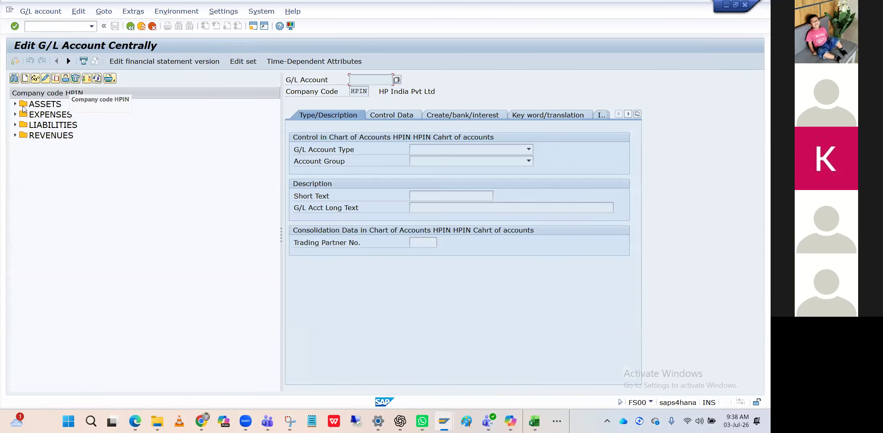
click(15, 104)
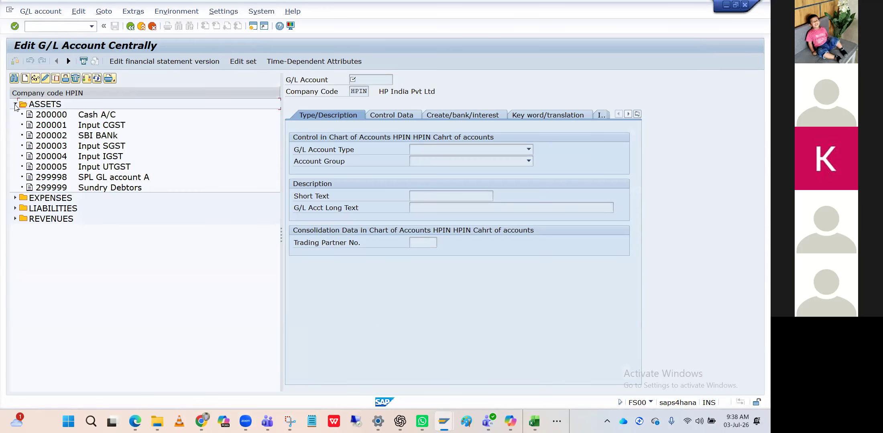
click(47, 129)
double_click(47, 129)
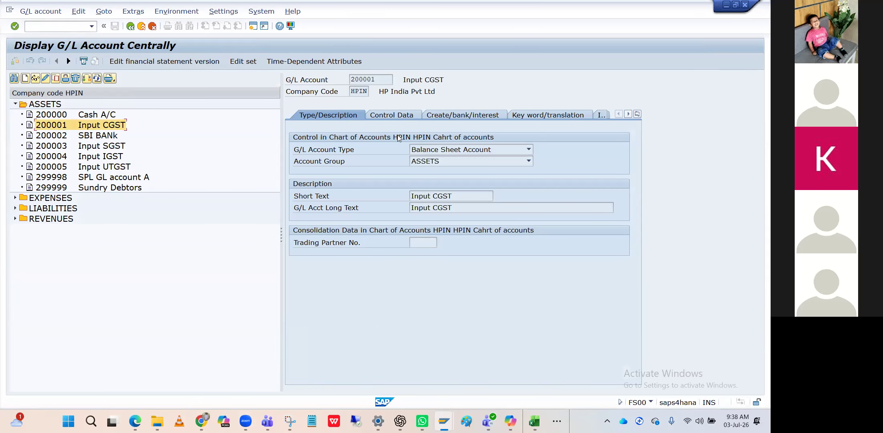
key(alt+Tab)
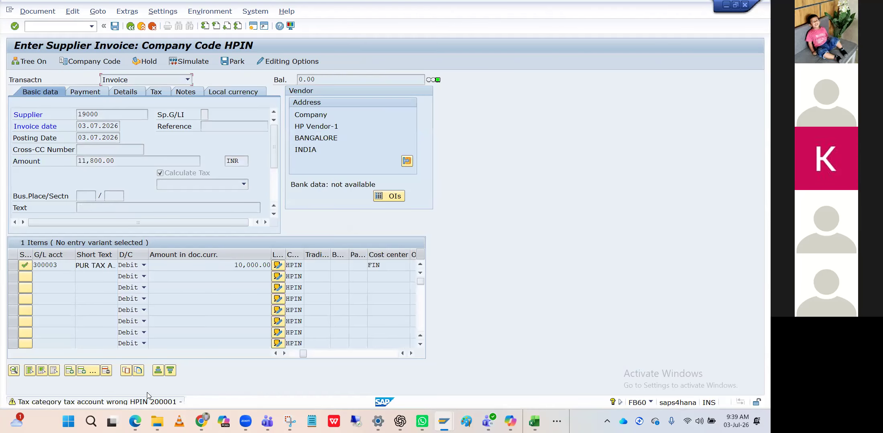
key(alt+Tab)
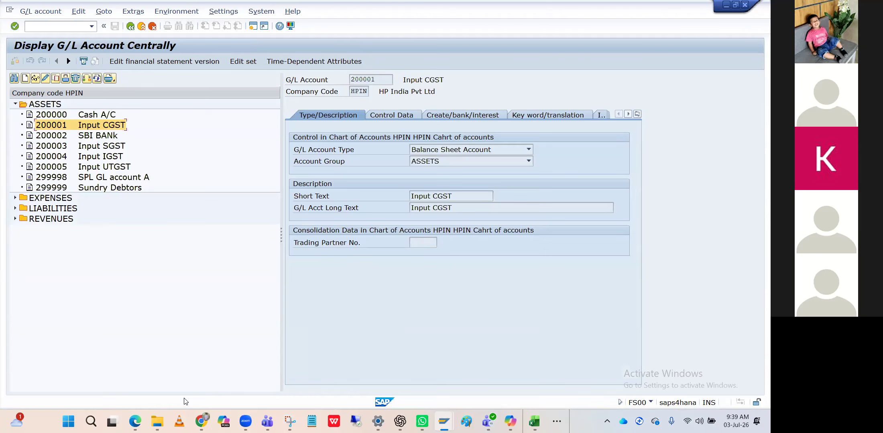
click(386, 116)
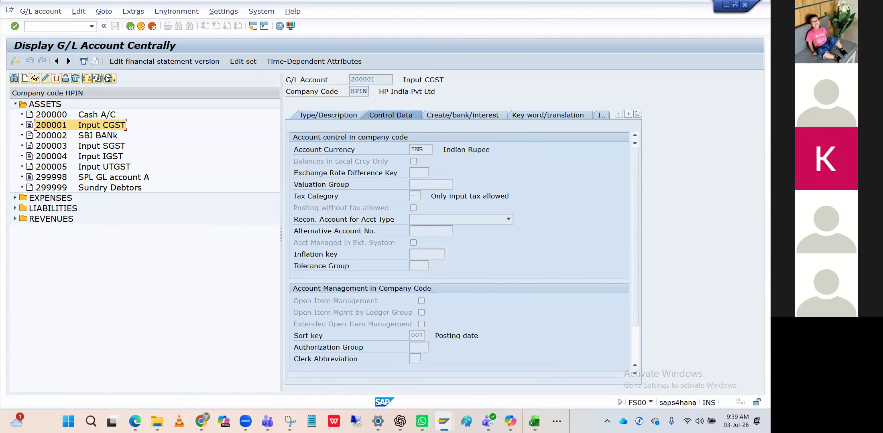
- Change the tax category of G/L account 200001 to * (all tax types allowed) and save the account
click(45, 78)
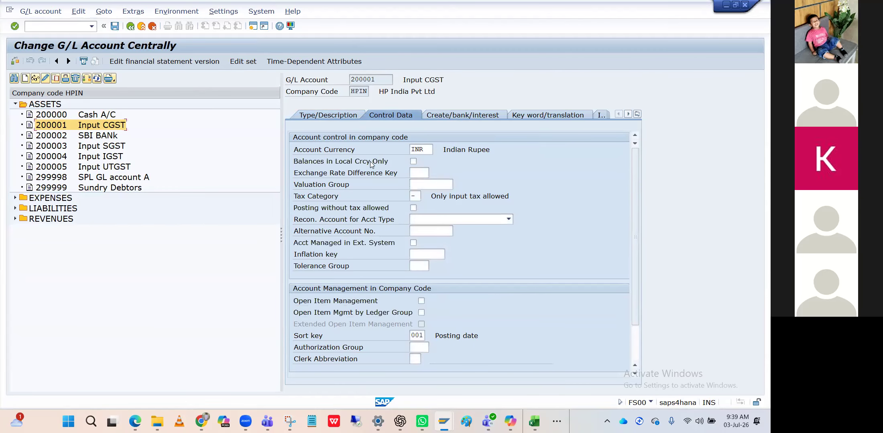
click(414, 196)
key(BackSpace)
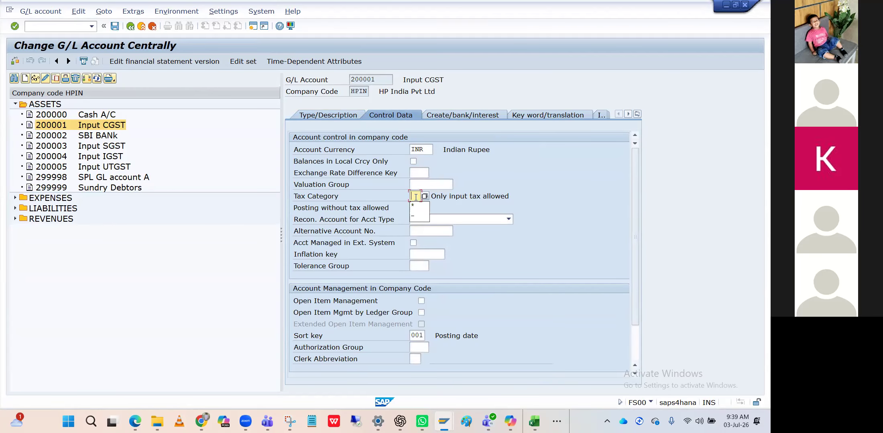
click(417, 206)
key(Return)
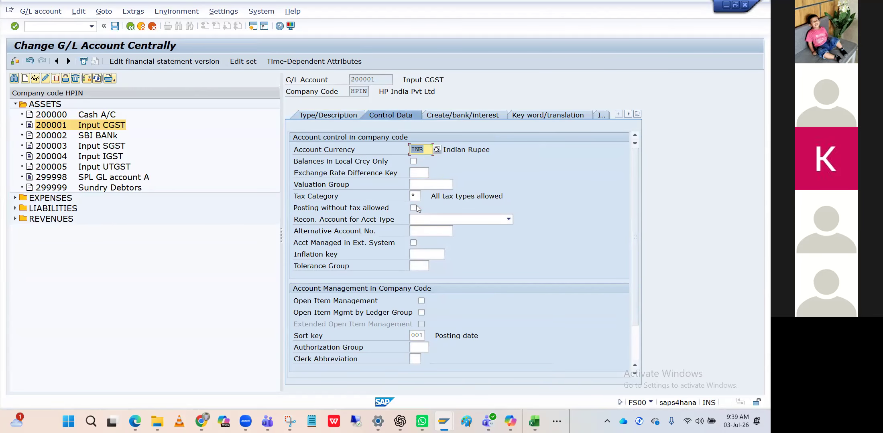
click(115, 26)
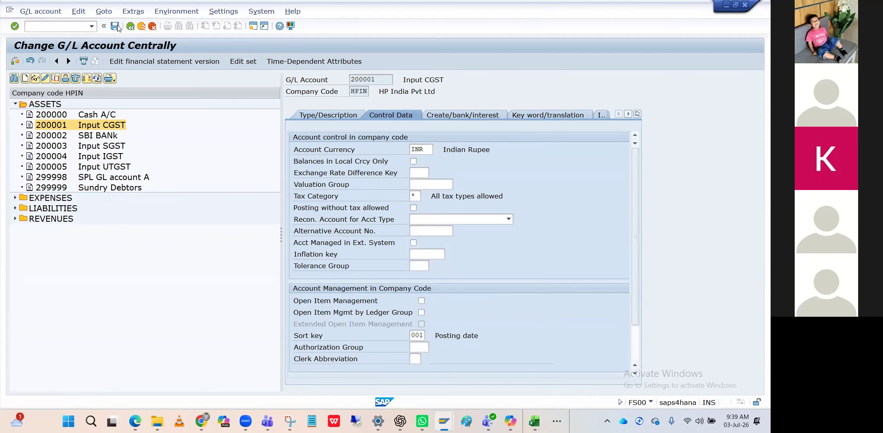
key(Return)
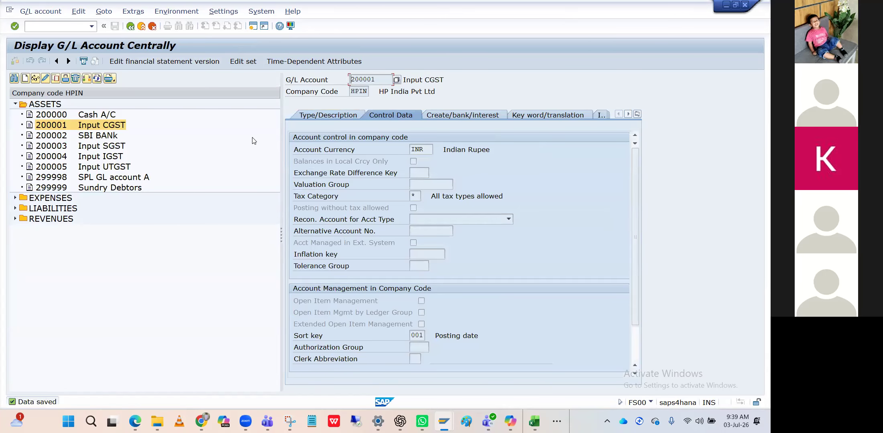
- Allow posting without tax for G/L account 200001 and save the account
click(45, 78)
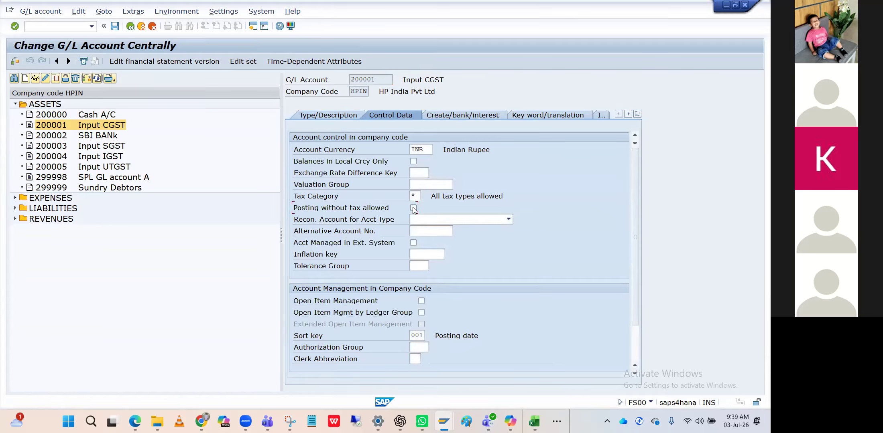
click(413, 207)
key(ctrl+s)
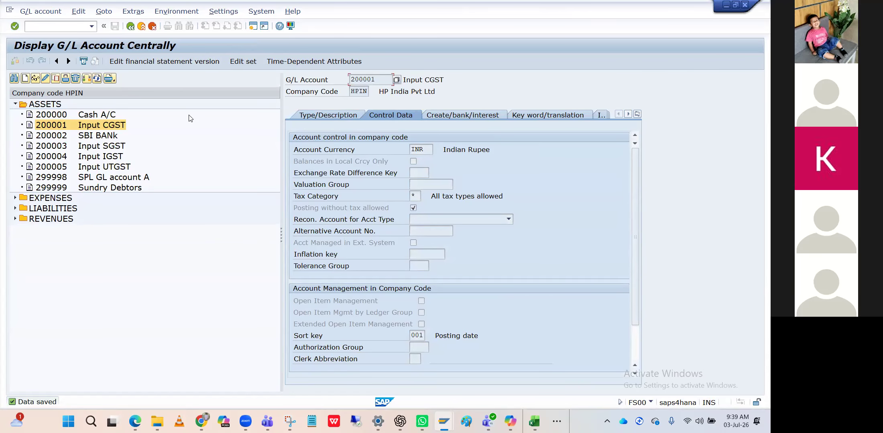
- Return to the FB60 supplier invoice and simulate it again
key(alt+Tab)
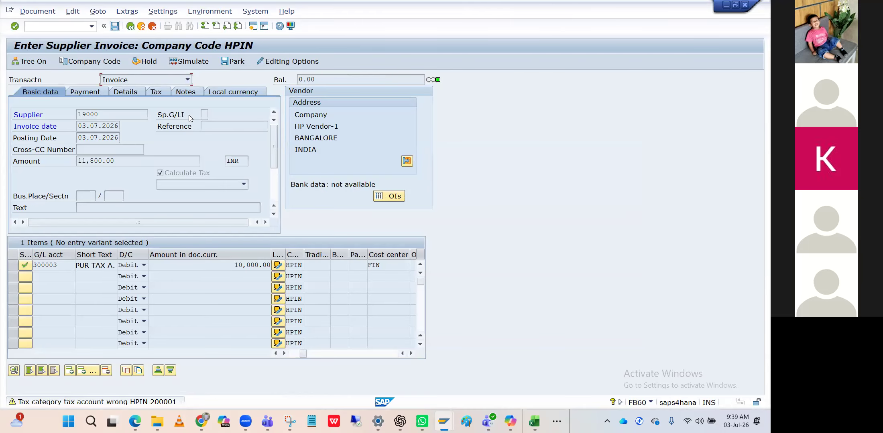
click(194, 61)
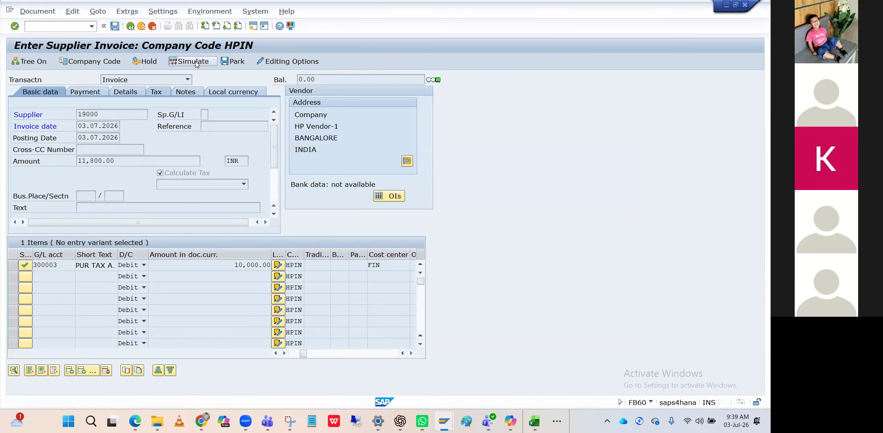